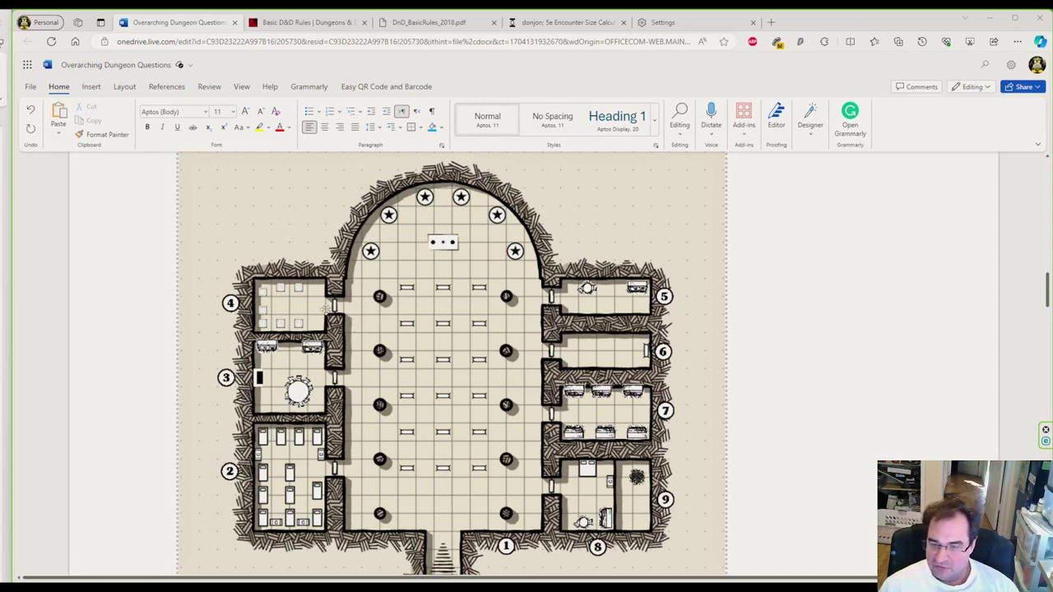
Step: Scroll through the dungeon document to review the Great Hall and Dormitory room lists
scroll(326, 310, down, 2)
scroll(326, 310, down, 3)
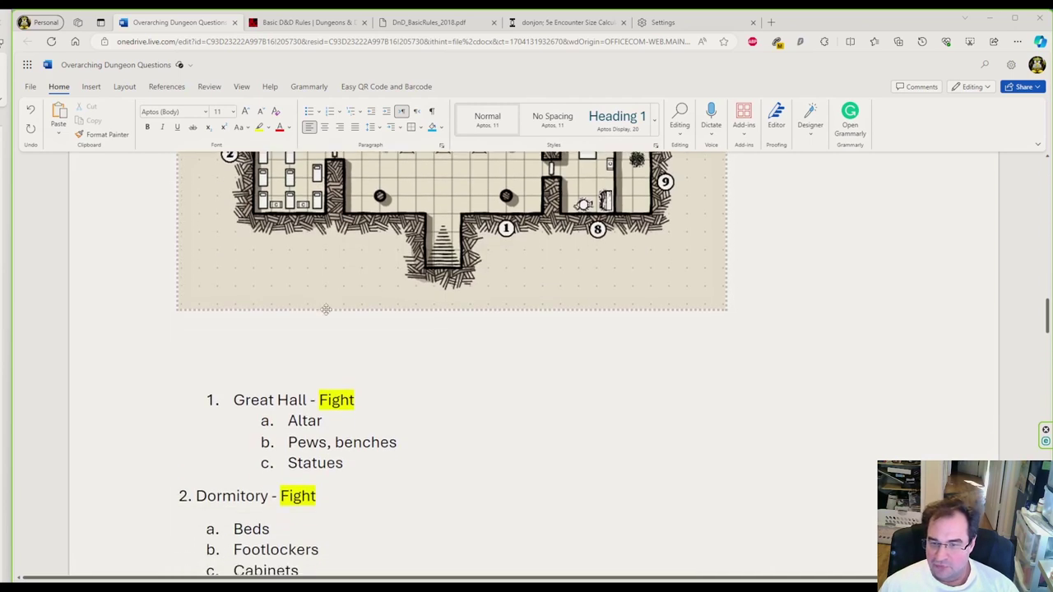
scroll(326, 309, down, 1)
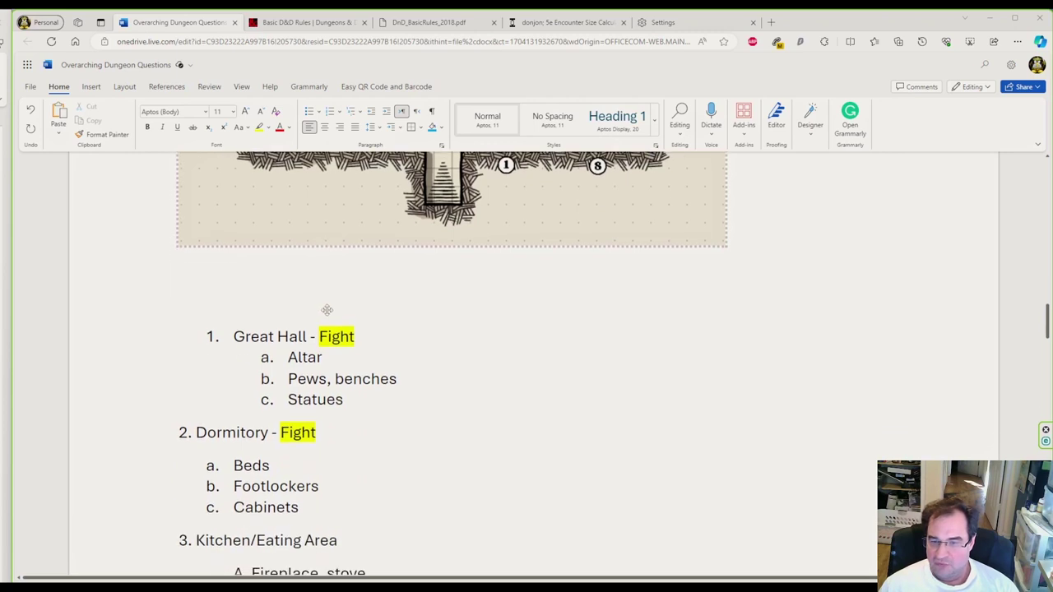
scroll(394, 330, down, 1)
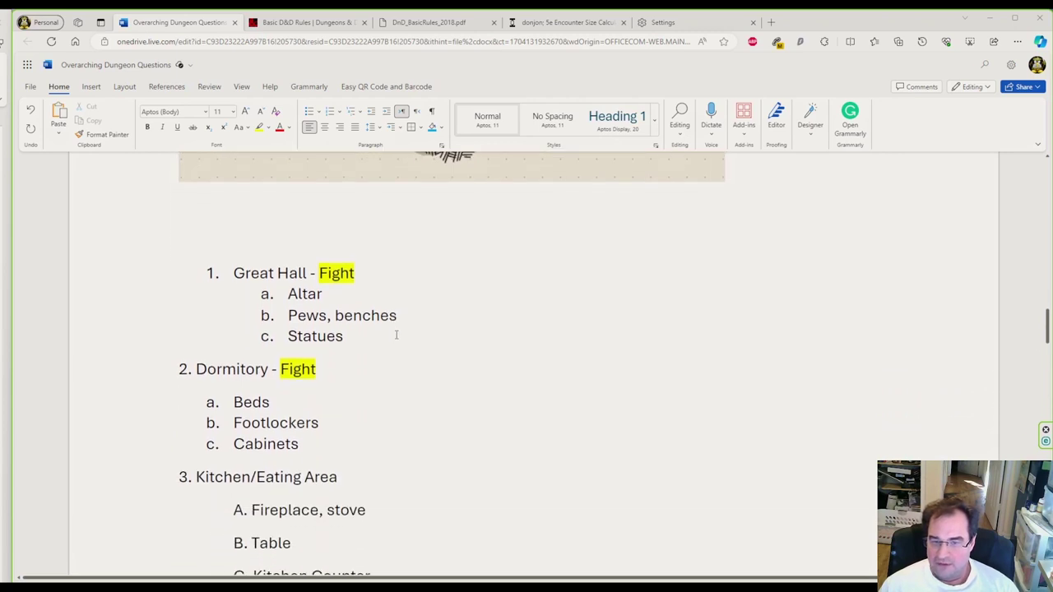
scroll(396, 334, down, 3)
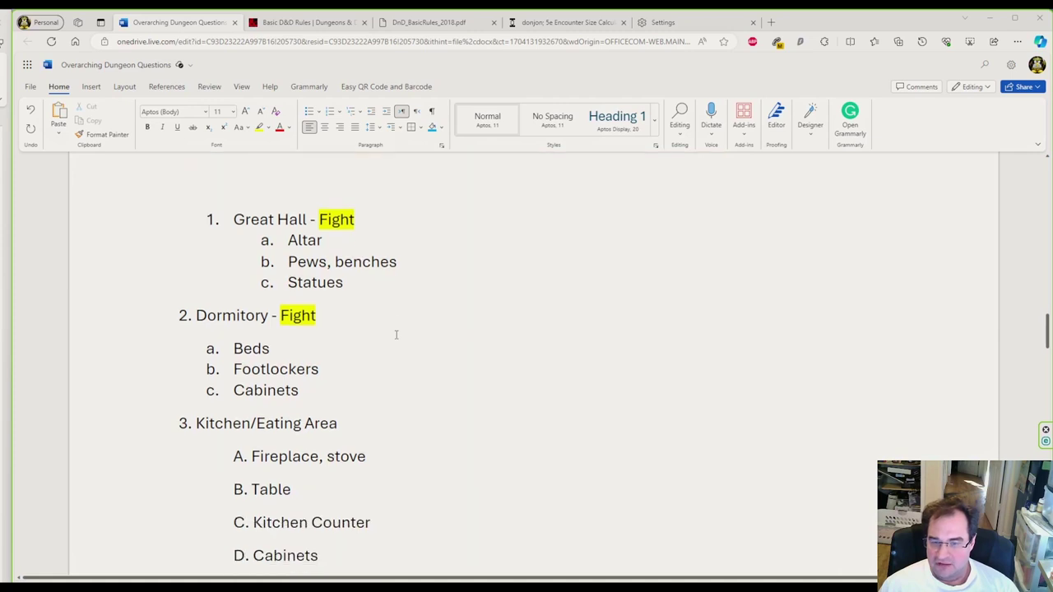
scroll(394, 333, up, 2)
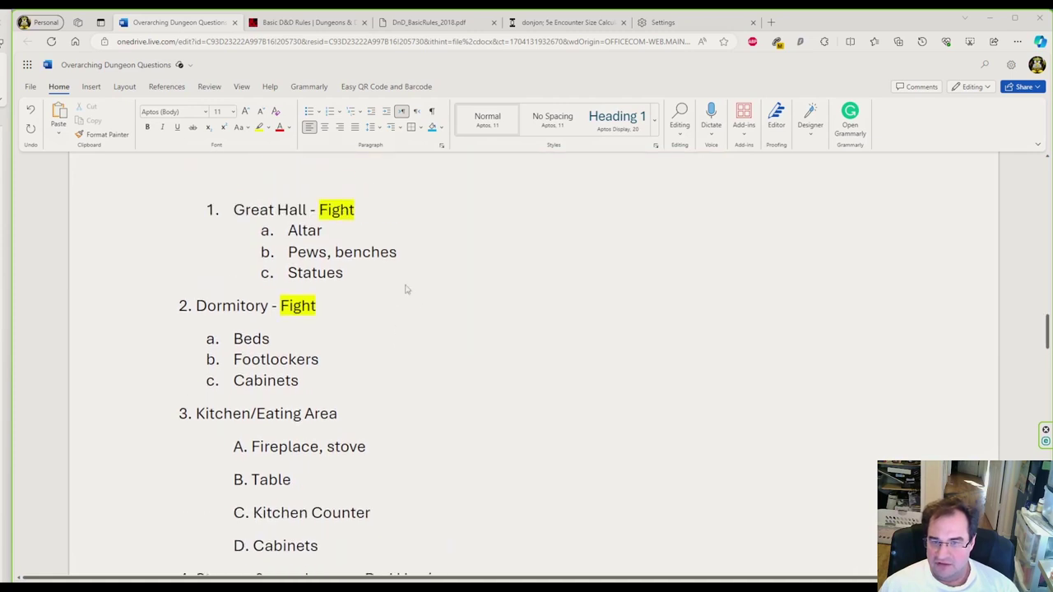
scroll(322, 297, down, 5)
scroll(321, 297, down, 5)
scroll(470, 494, up, 11)
scroll(470, 494, up, 1)
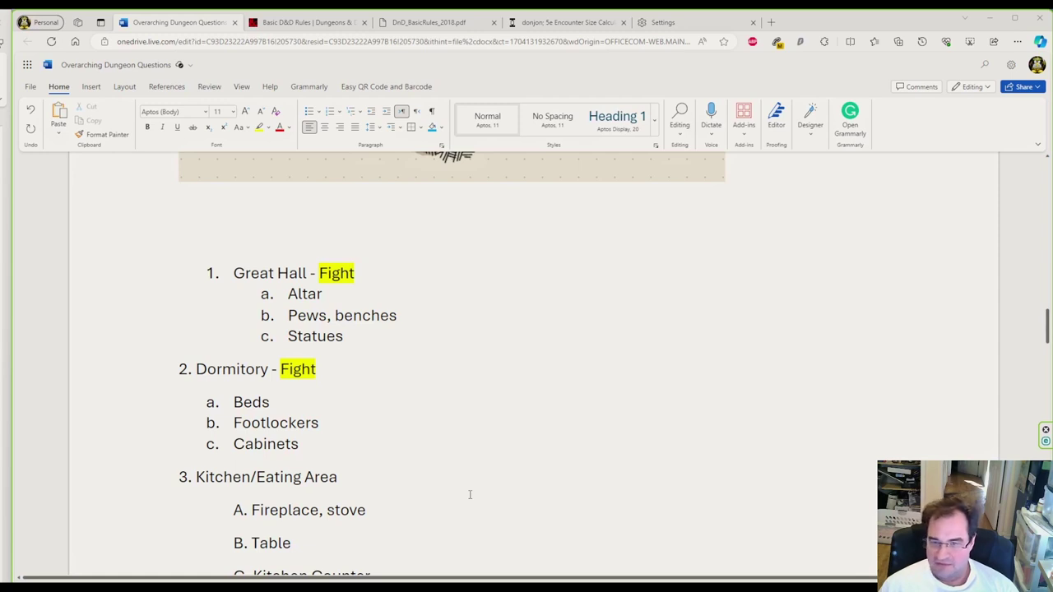
scroll(470, 494, up, 1)
scroll(470, 495, up, 1)
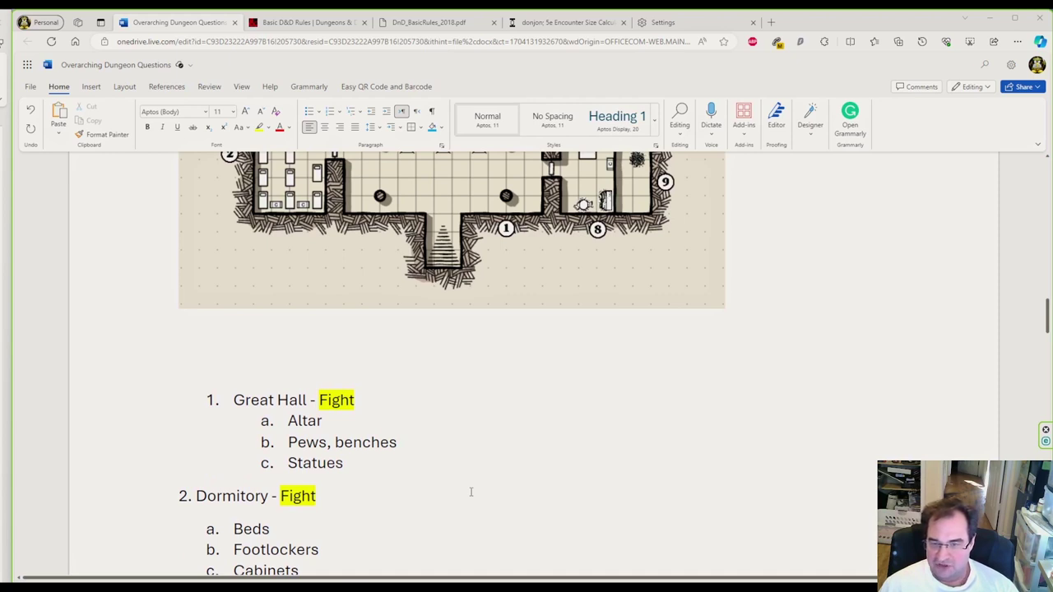
scroll(470, 492, up, 4)
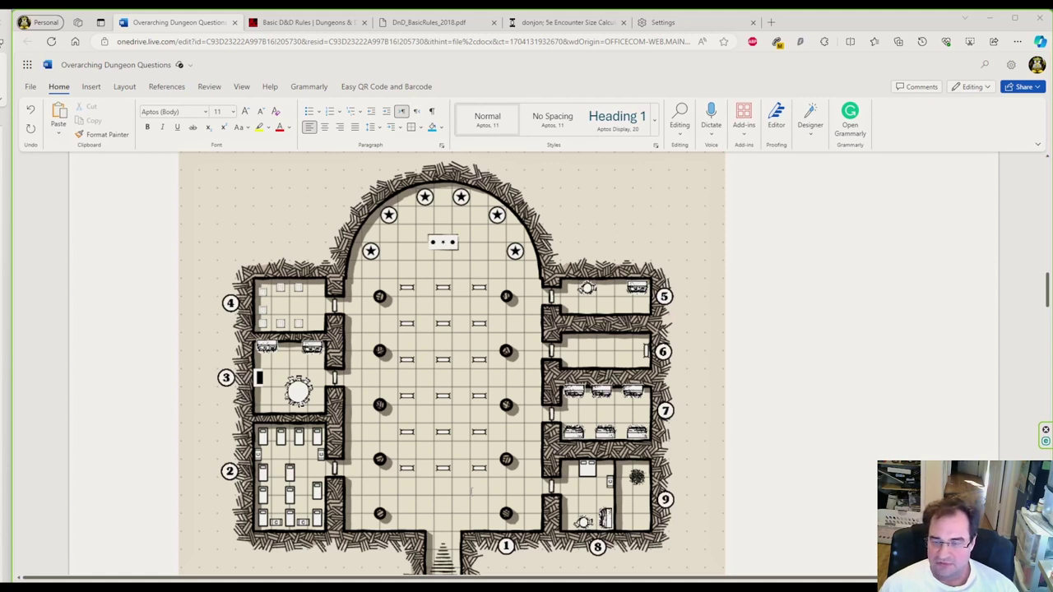
scroll(472, 492, down, 5)
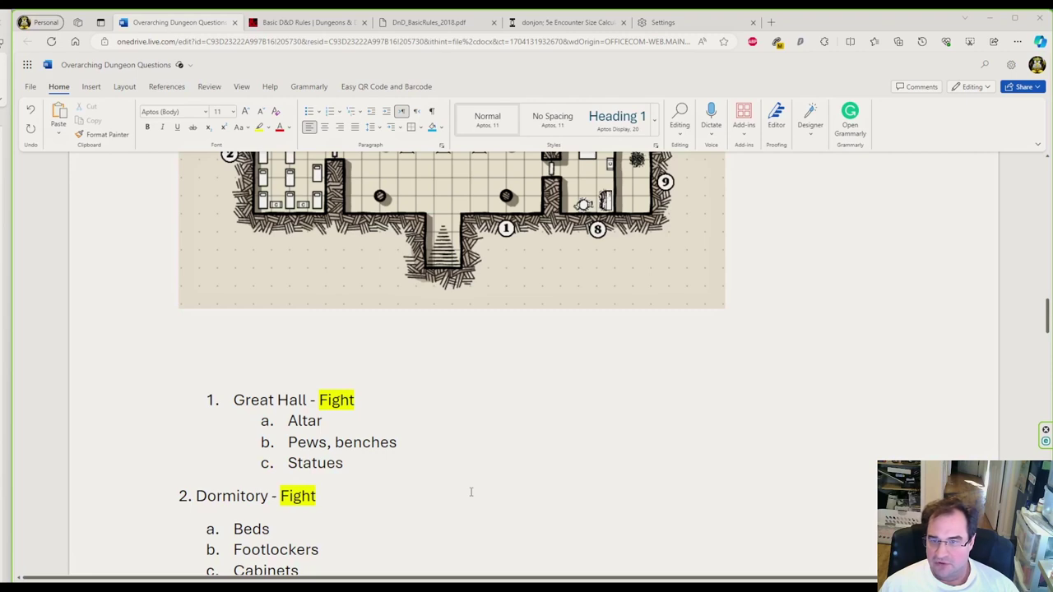
Step: On the donjon calculator, filter the encounter table to characters of 1st level
click(551, 25)
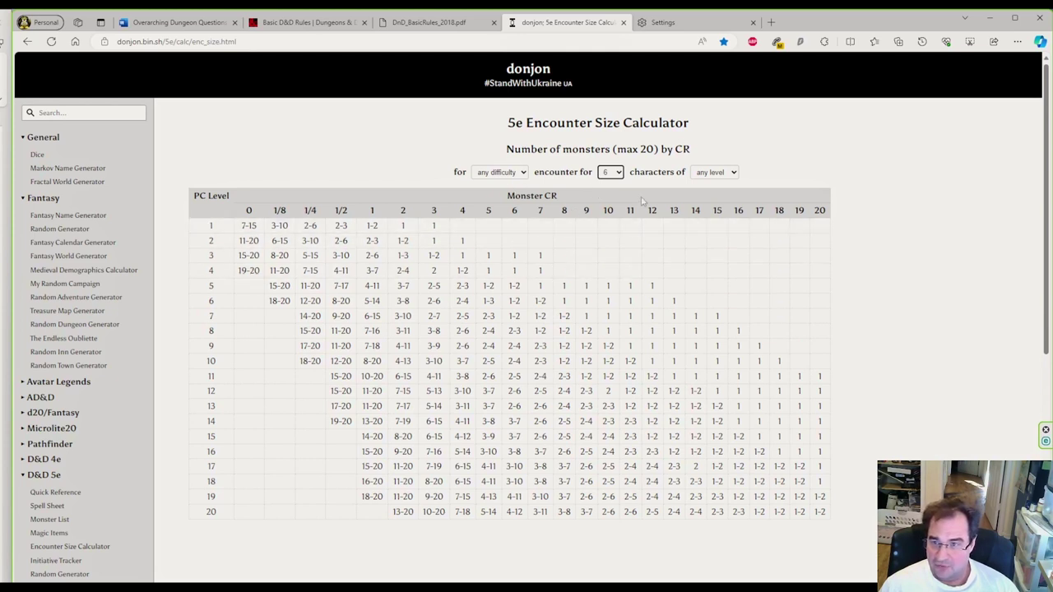
click(718, 175)
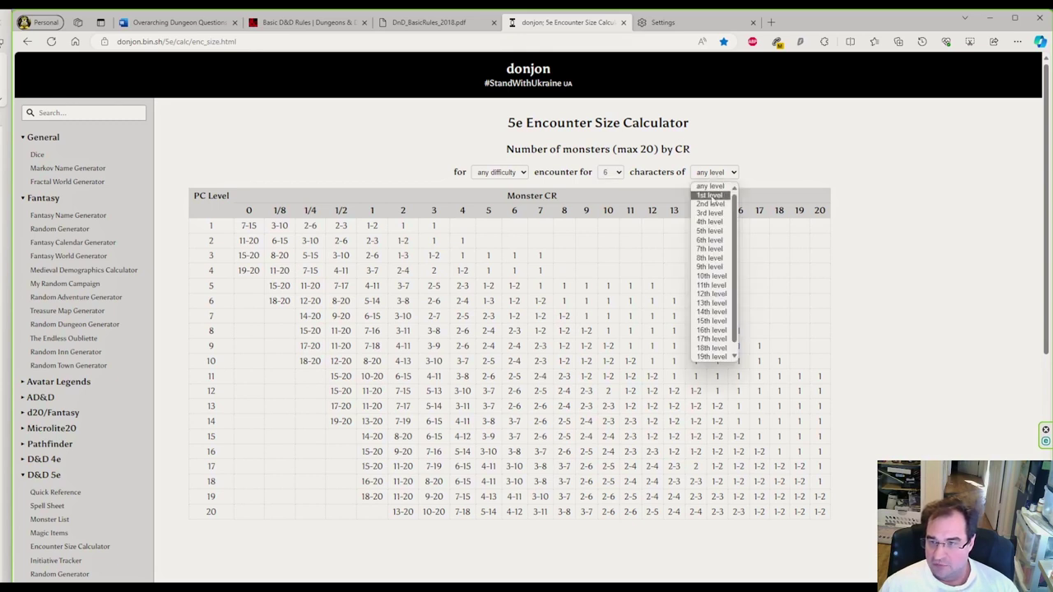
click(711, 196)
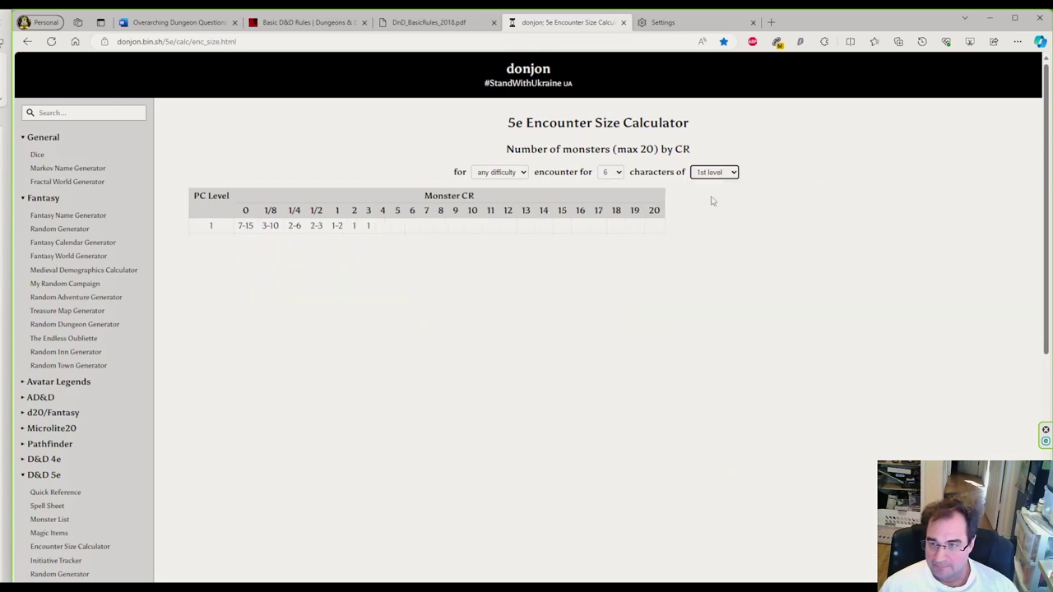
click(520, 175)
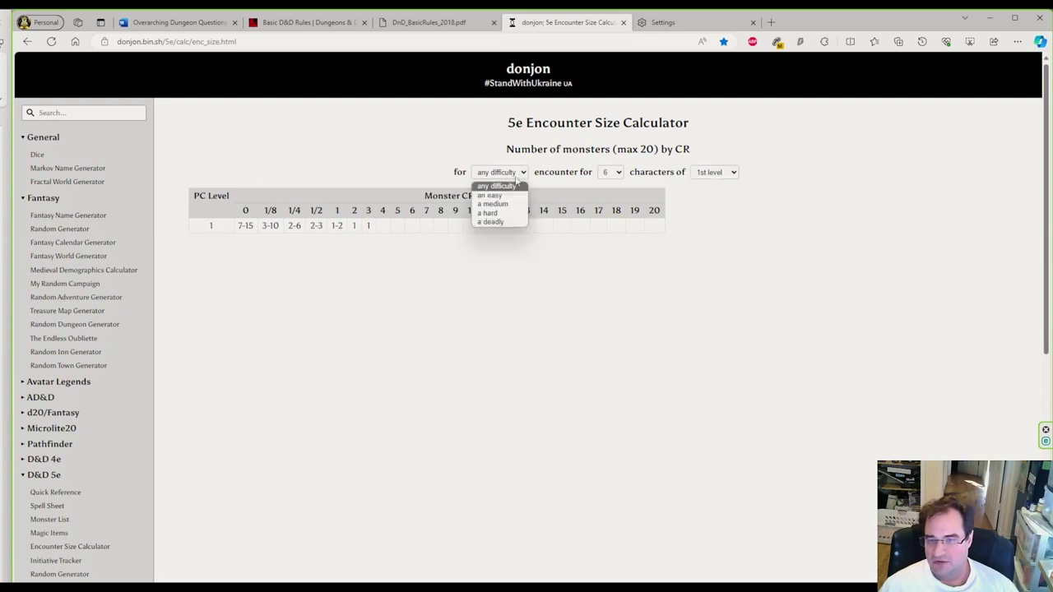
click(513, 195)
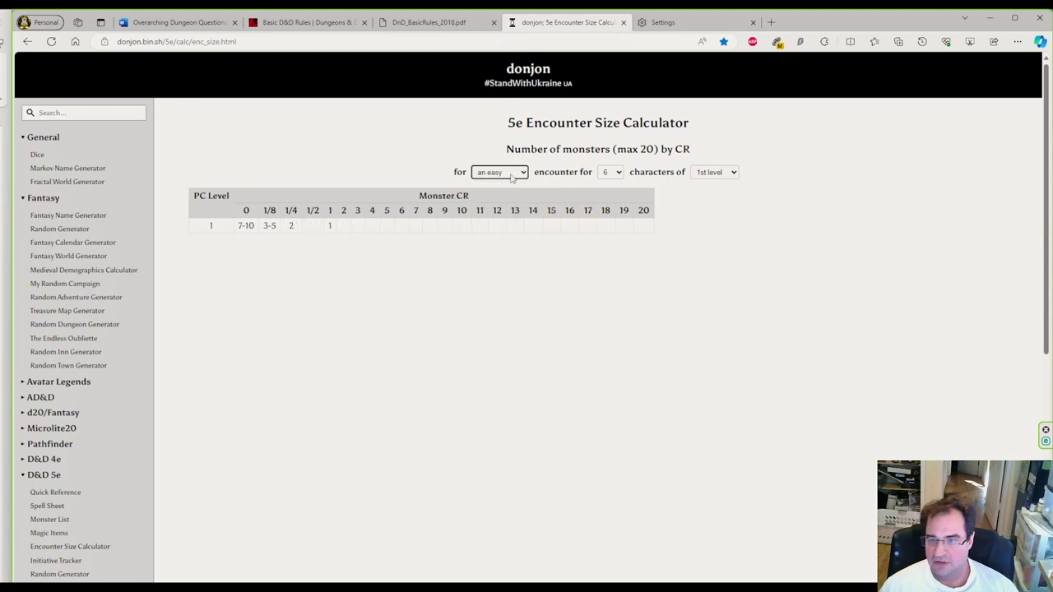
click(512, 176)
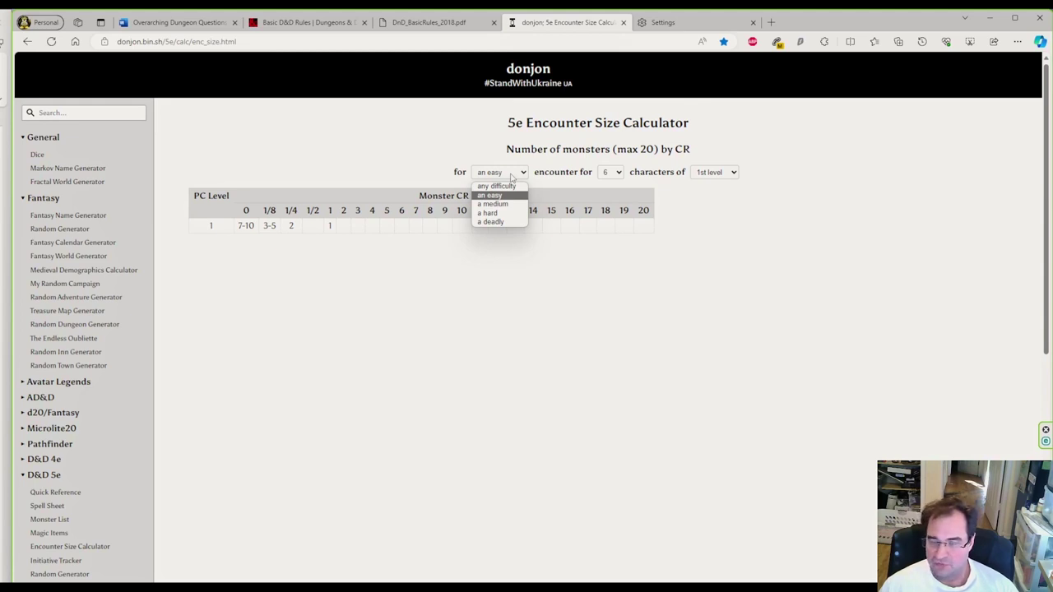
click(505, 223)
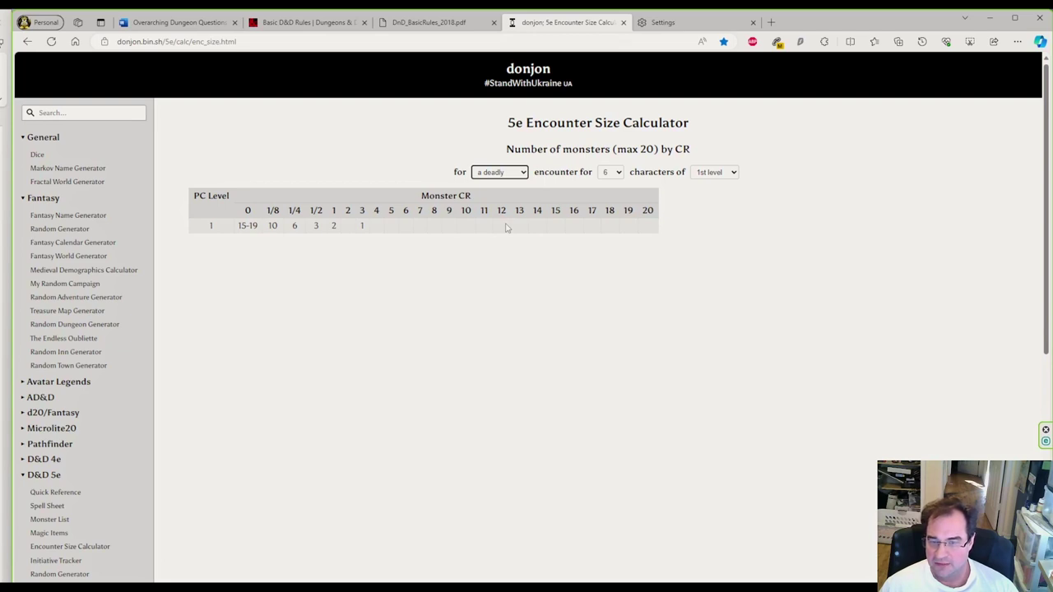
click(507, 174)
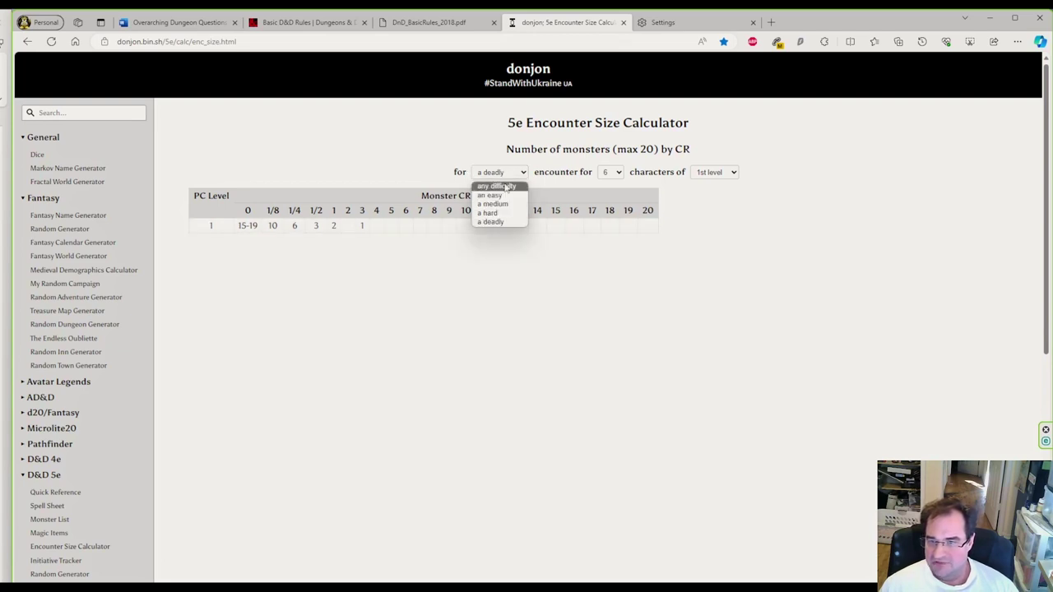
click(507, 187)
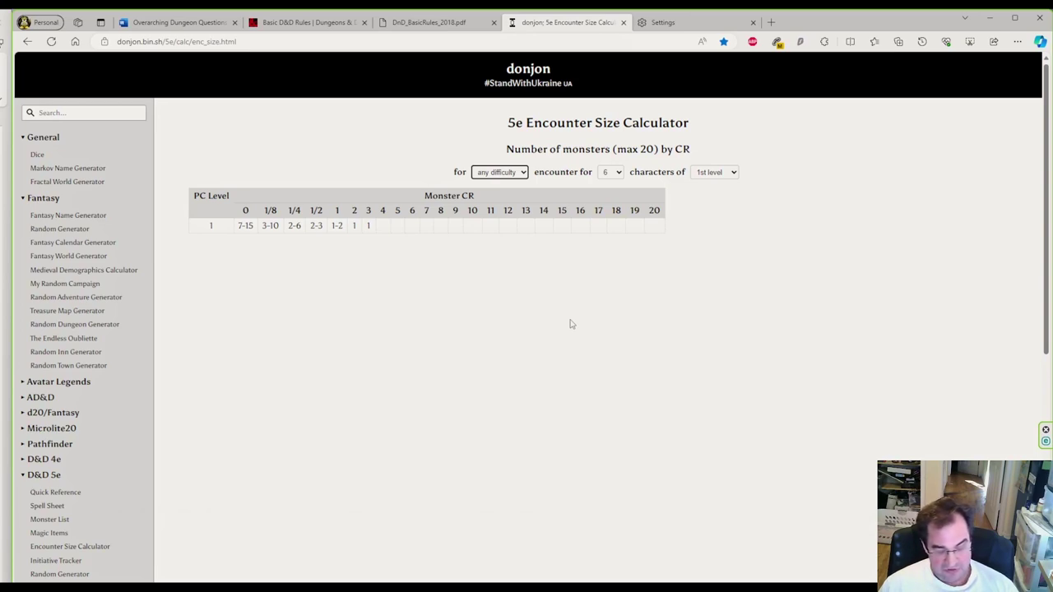
Step: Snip the 1st-level monster CR table from donjon and paste it above the Great Hall entry
key(super+shift+s)
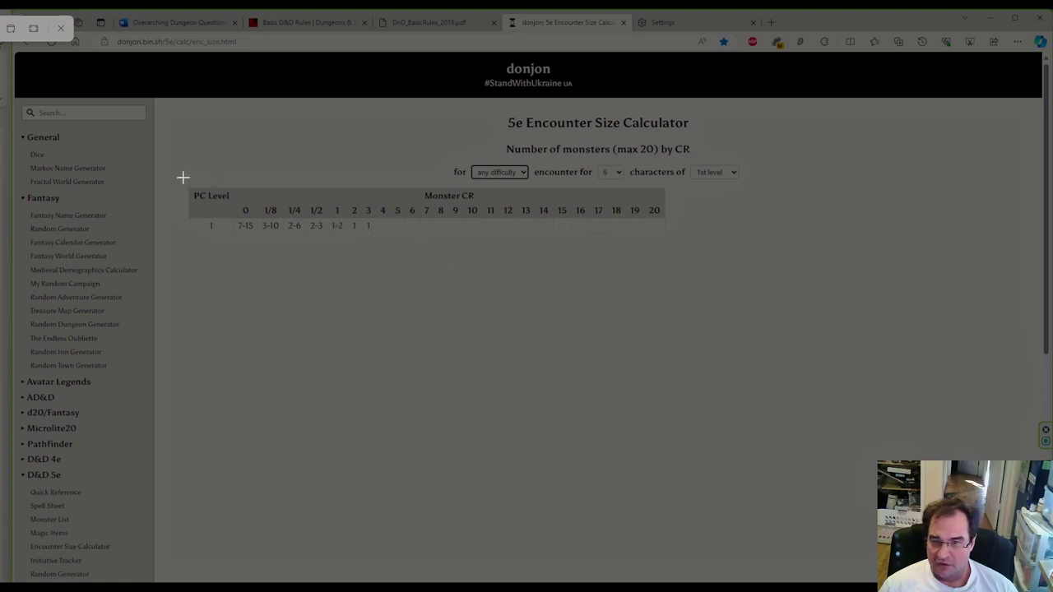
drag(182, 178, 677, 248)
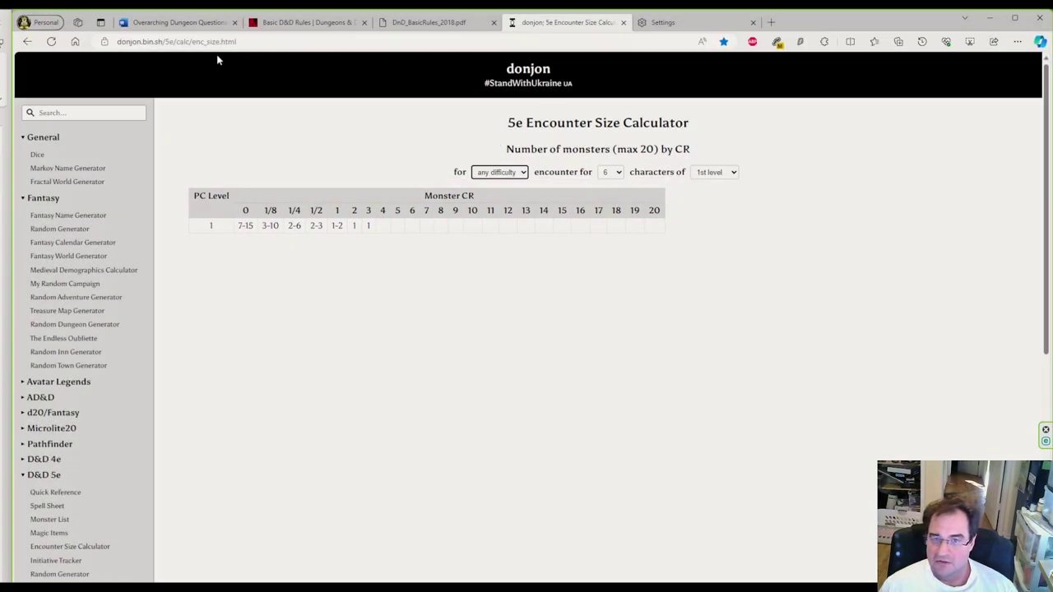
click(206, 22)
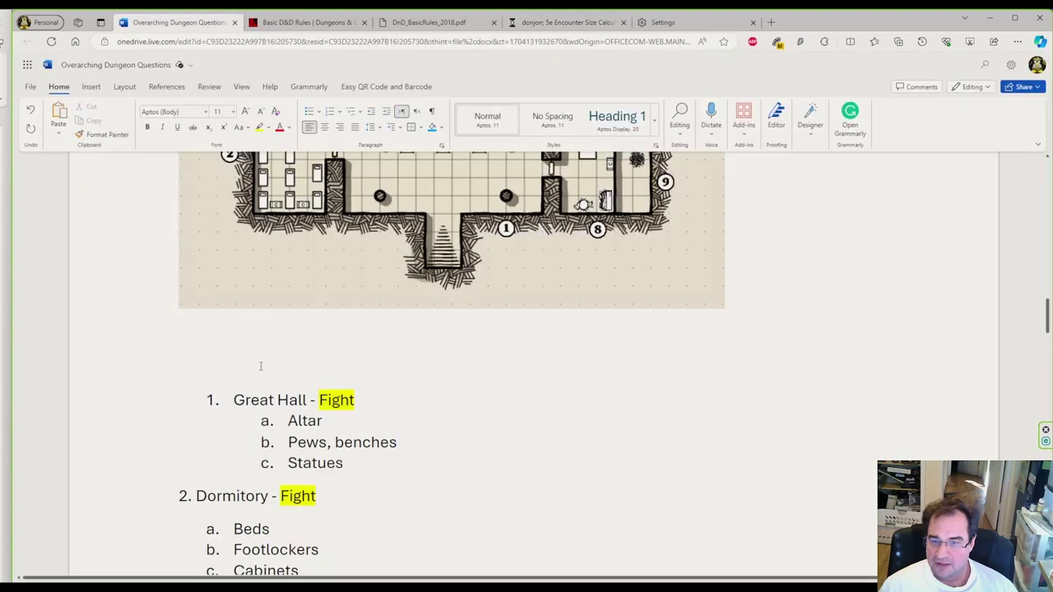
key(ctrl+v)
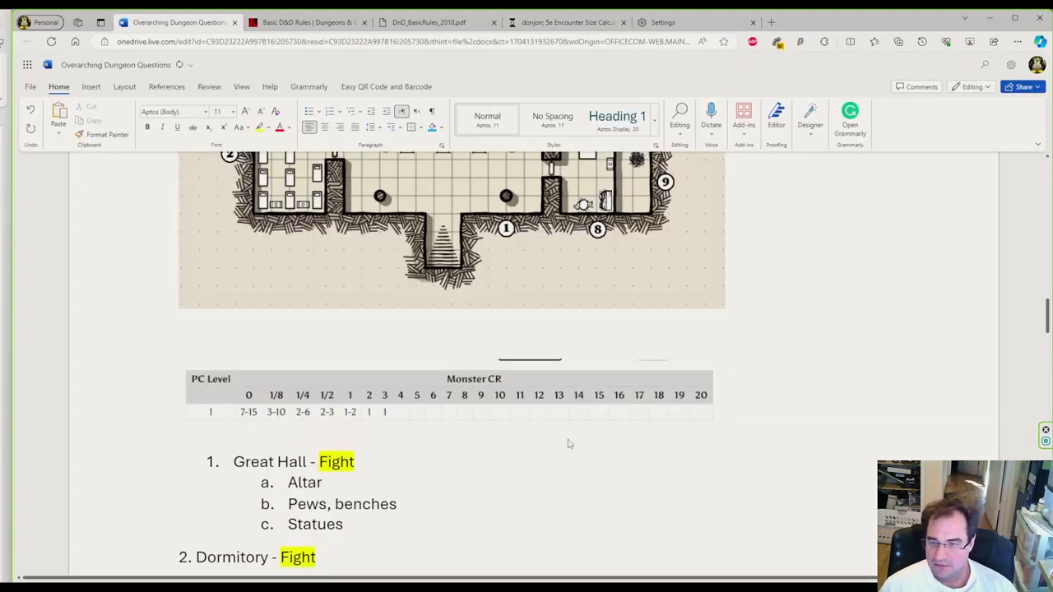
click(418, 405)
click(467, 443)
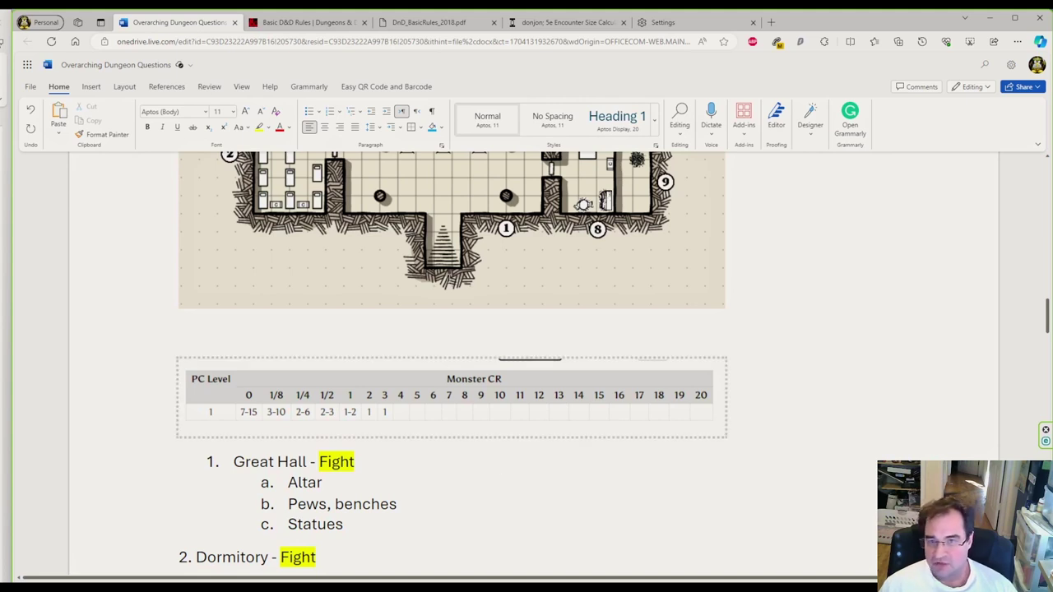
Step: Scroll the Basic D&D Rules page to File Downloads, then view the Basic Rules PDF
click(327, 27)
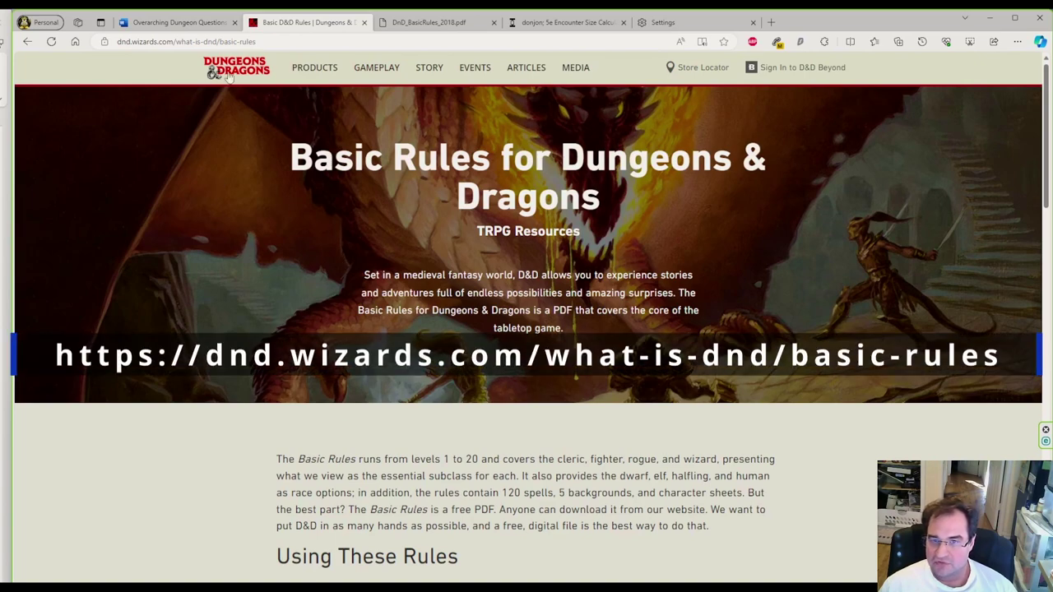
scroll(392, 329, down, 1)
scroll(392, 329, down, 6)
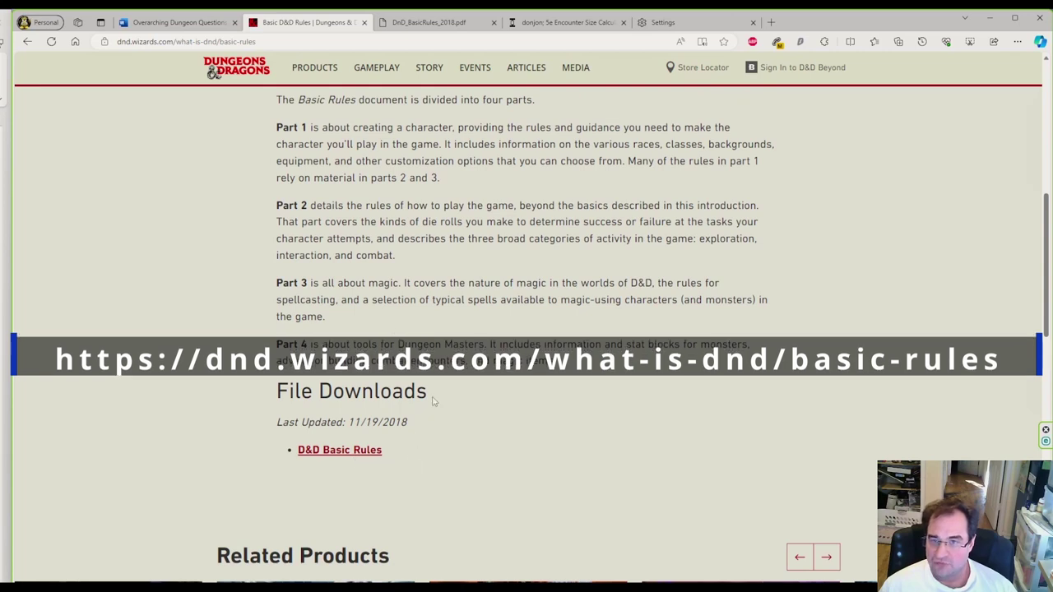
click(438, 23)
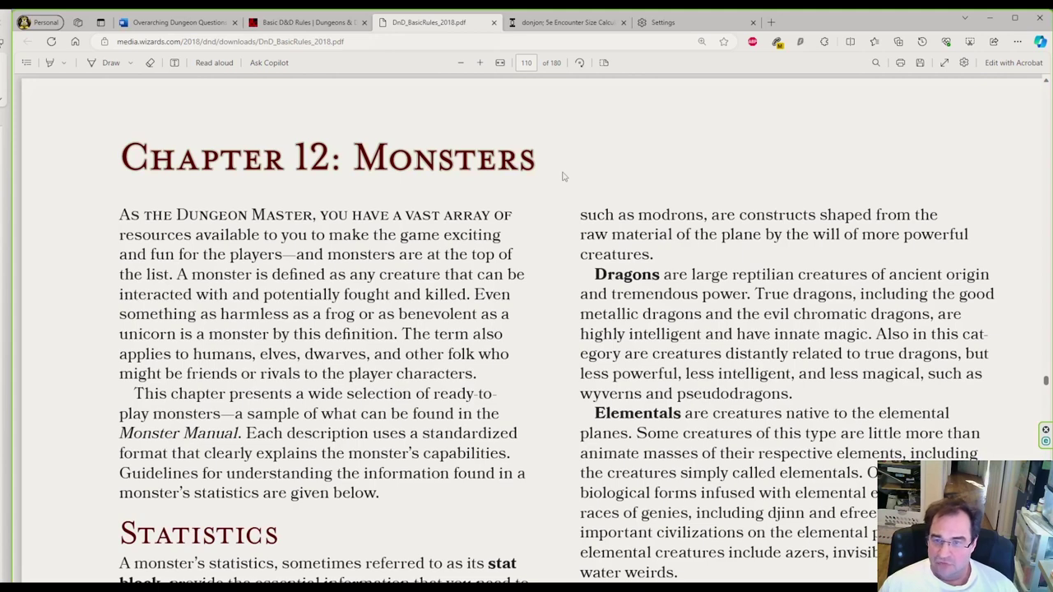
Step: Return to the dungeon document and scroll past the map and CR table
click(218, 23)
scroll(527, 387, up, 3)
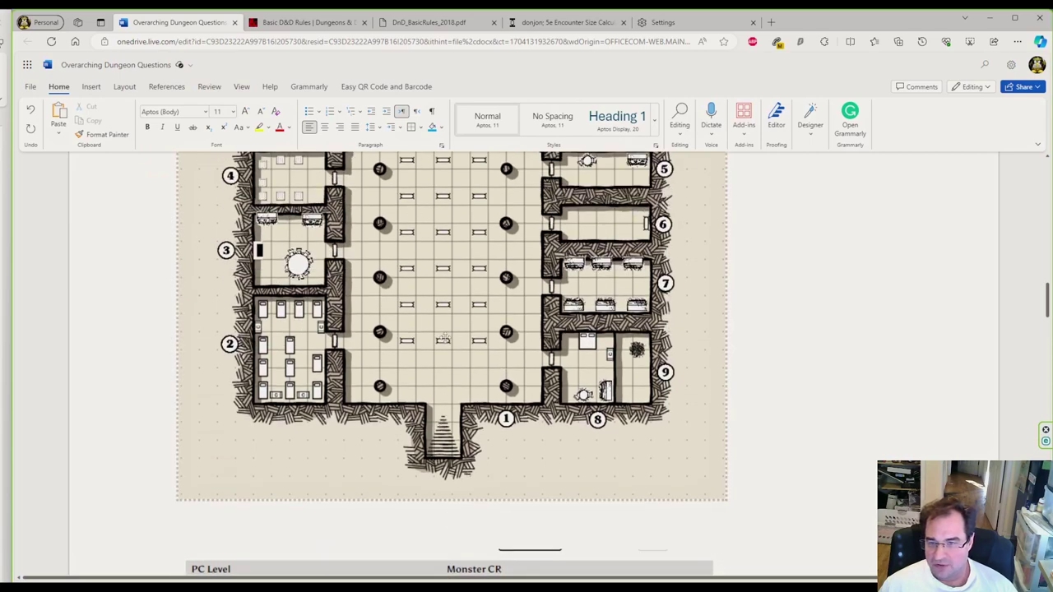
scroll(469, 334, up, 2)
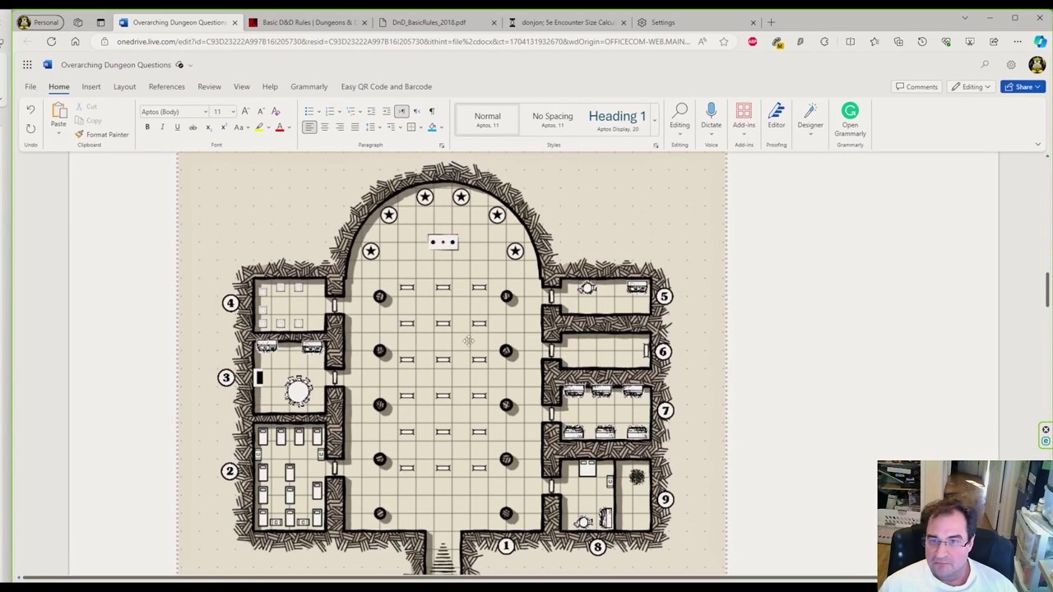
scroll(469, 309, down, 4)
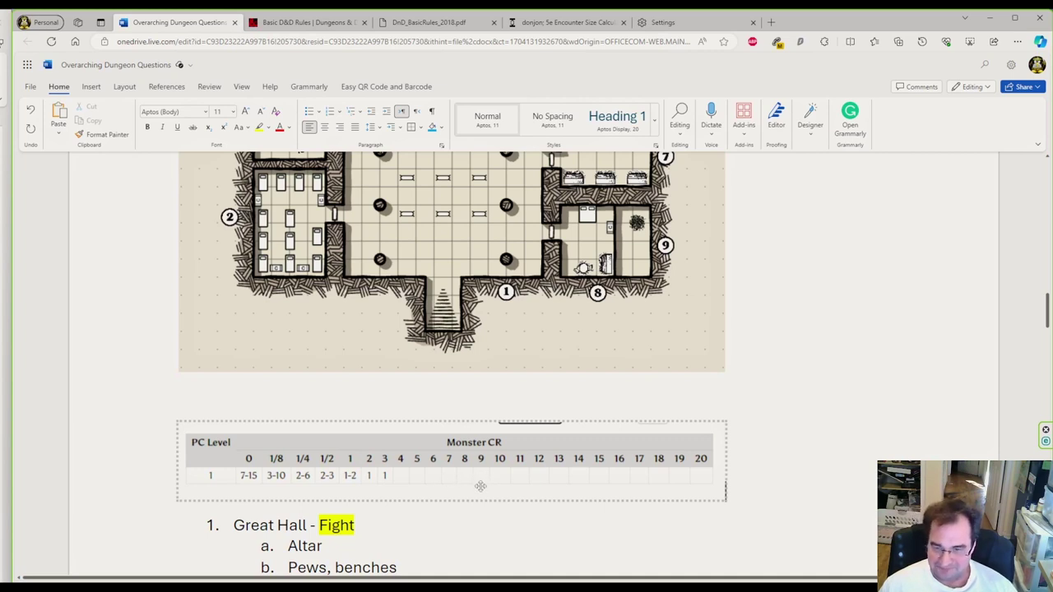
scroll(412, 502, down, 1)
scroll(413, 501, down, 2)
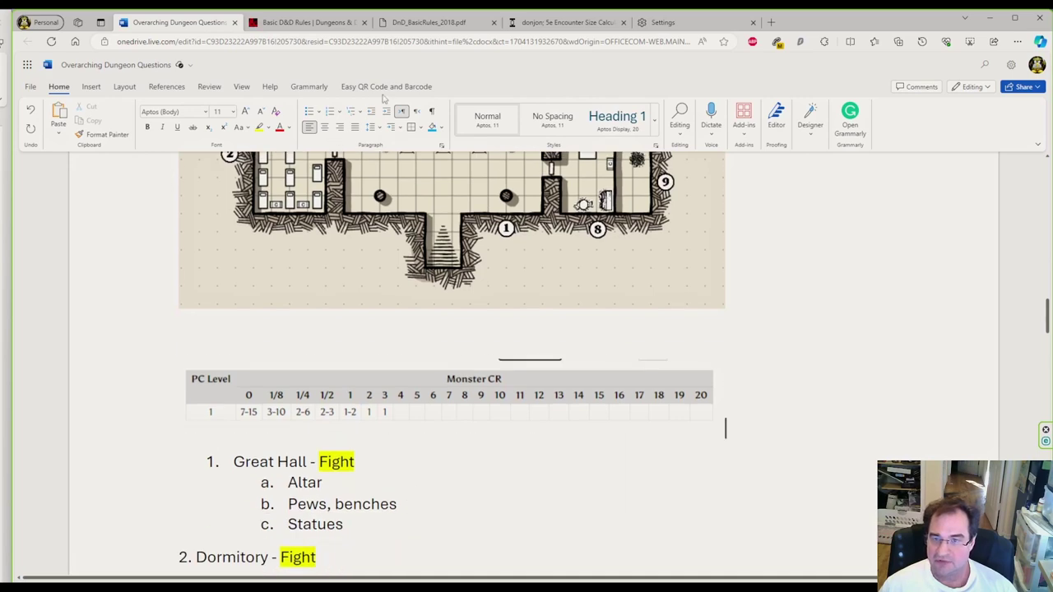
Step: Go to page 152 of the Basic Rules PDF, zoom out, and snip the Skeleton stat block
click(424, 23)
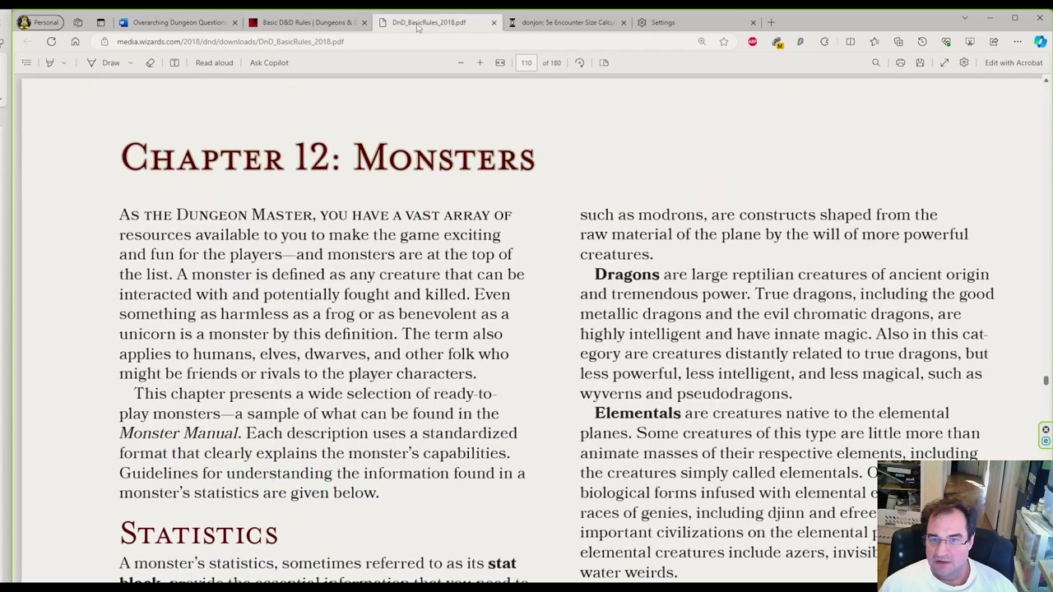
click(527, 63)
text(152)
key(Return)
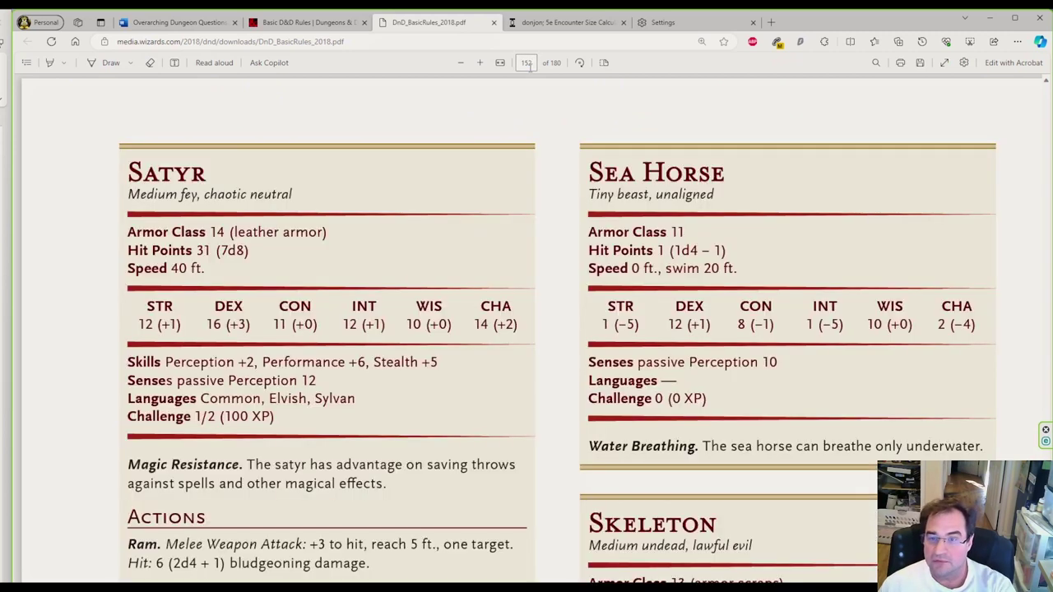
scroll(486, 282, down, 5)
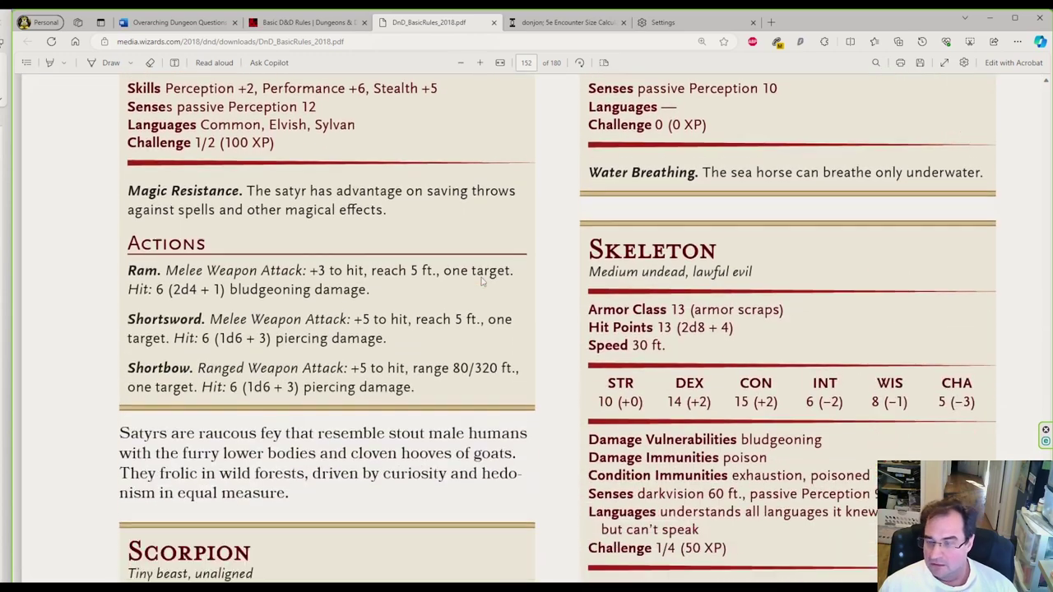
scroll(486, 282, up, 1)
scroll(486, 281, down, 1)
scroll(484, 281, up, 1)
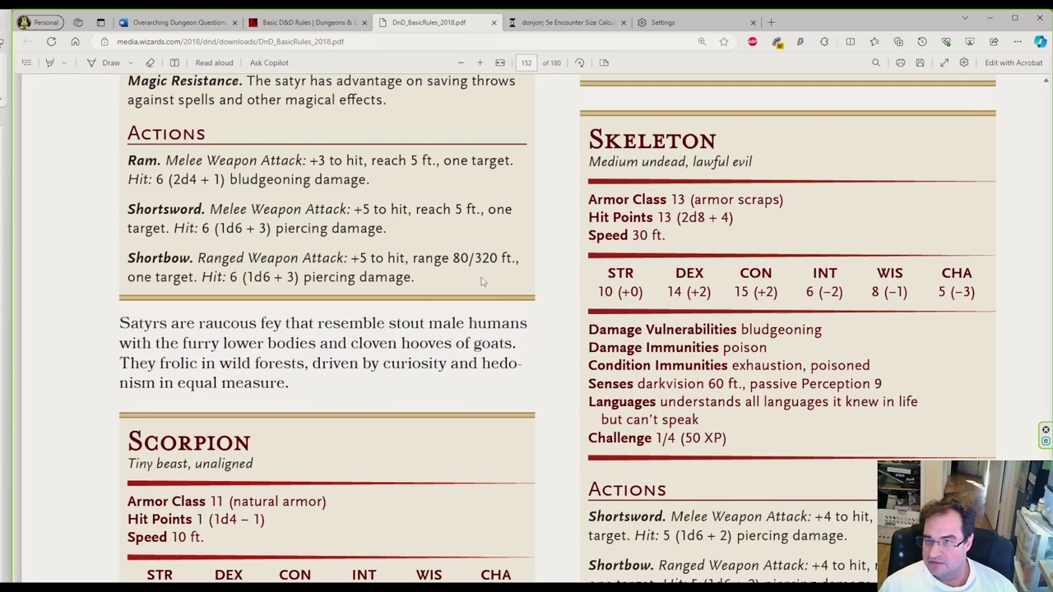
click(460, 63)
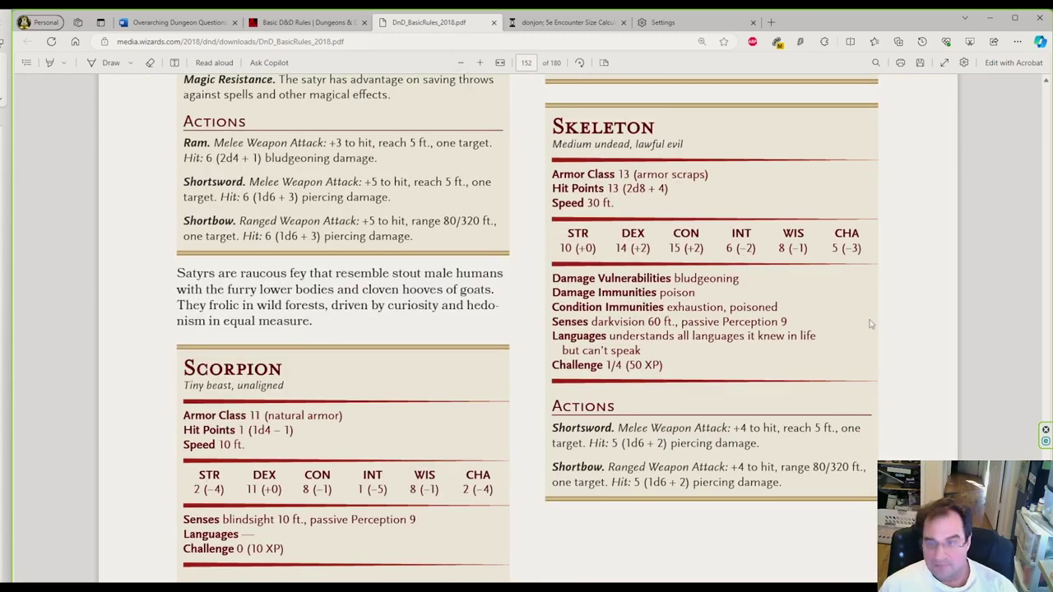
key(super+shift+s)
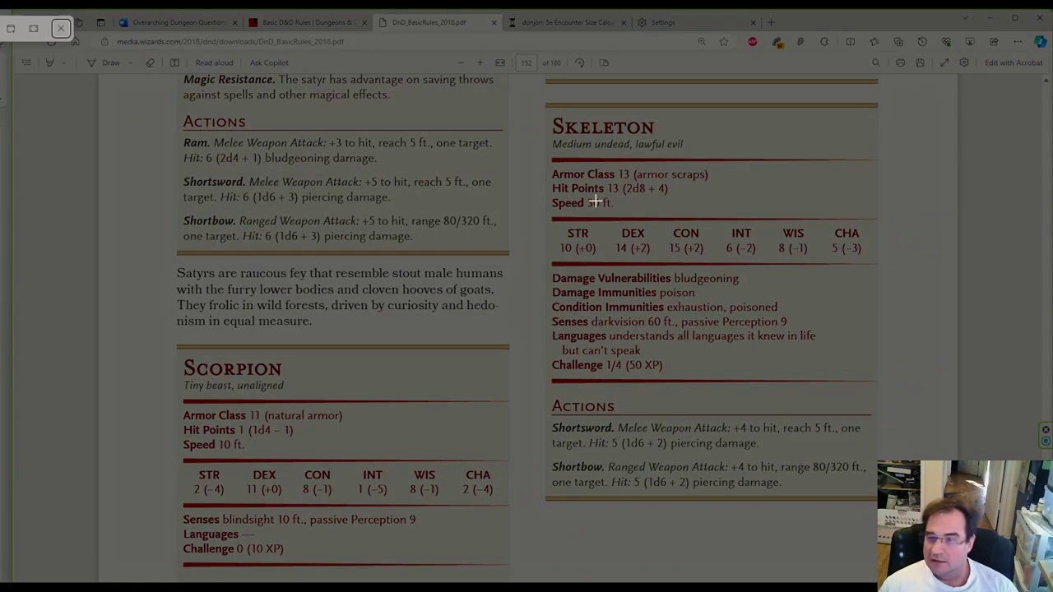
drag(550, 108, 879, 502)
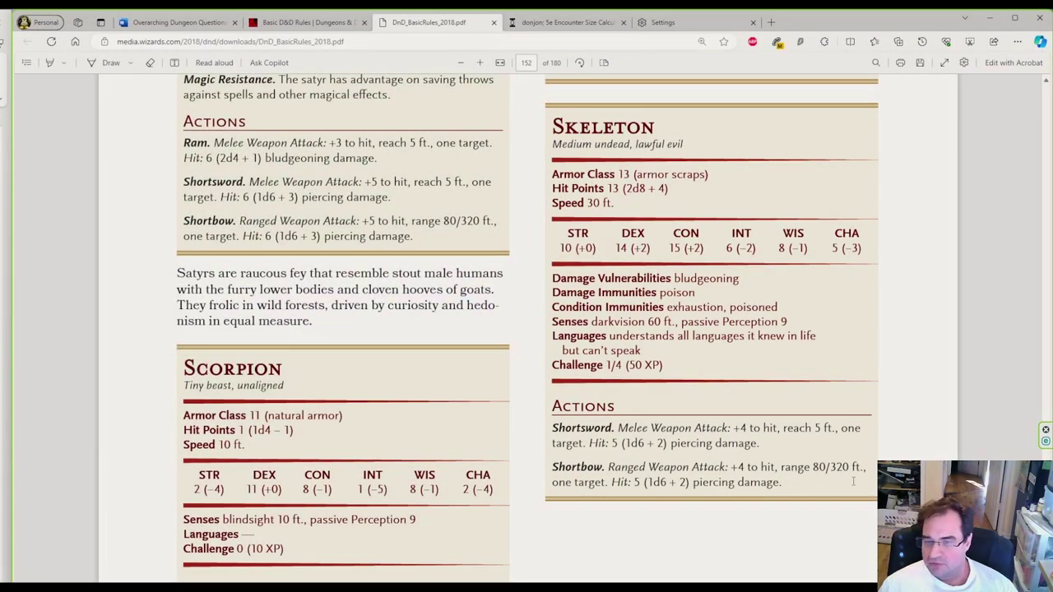
Step: Paste the Skeleton stat block on a new line below Statues
click(176, 23)
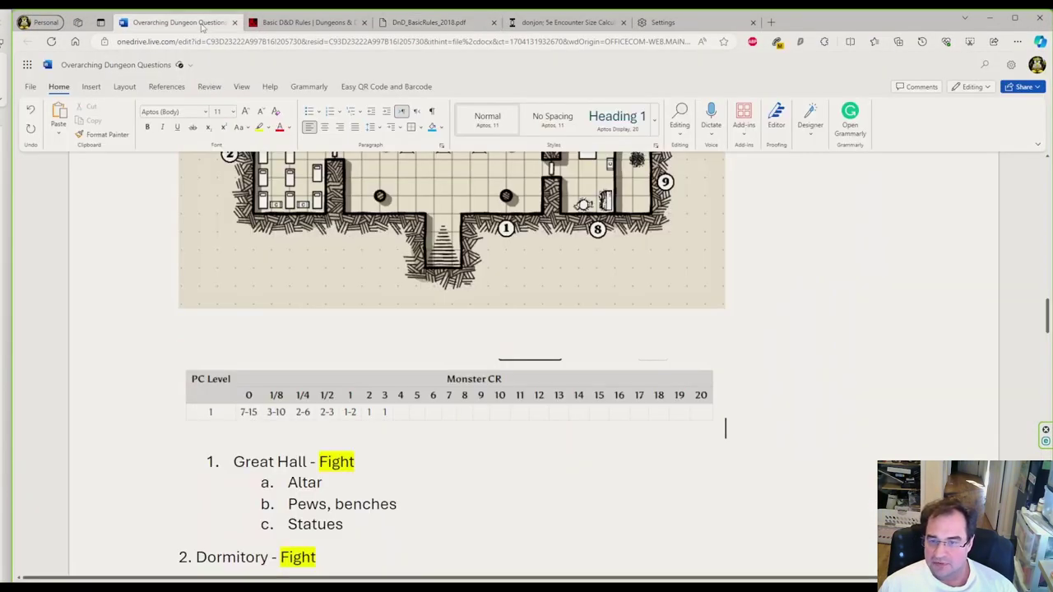
click(418, 533)
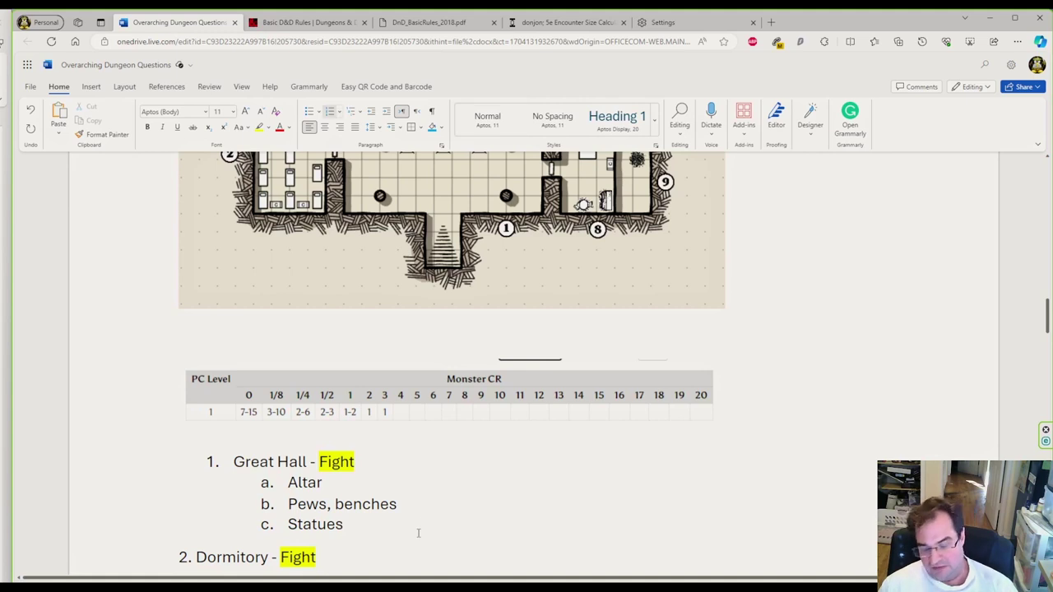
key(Return)
key(Return)
key(ctrl+v)
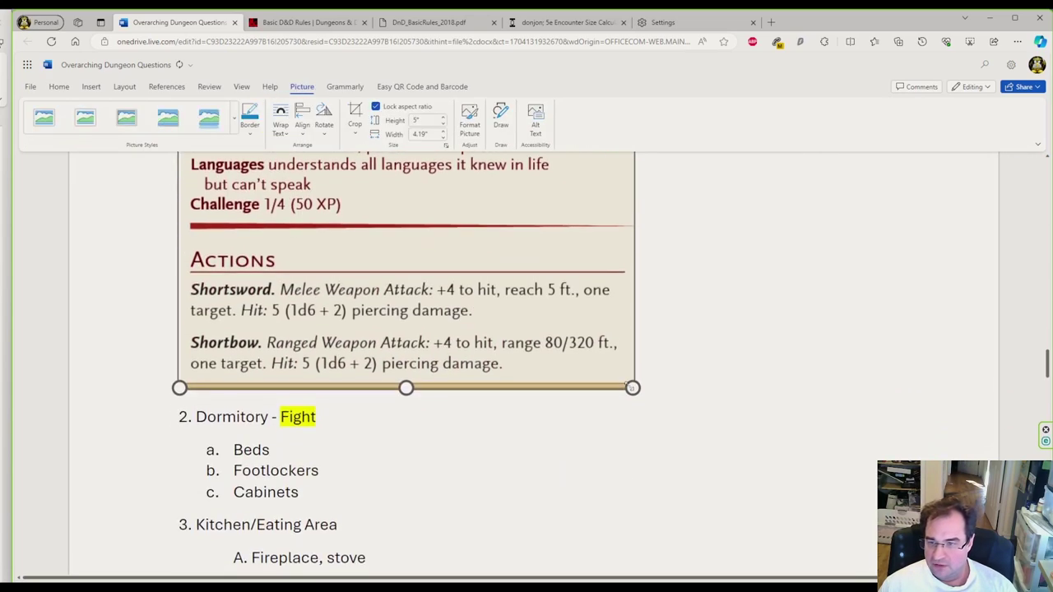
Step: Shrink the Skeleton image to 2.14" x 1.8"
drag(631, 387, 481, 205)
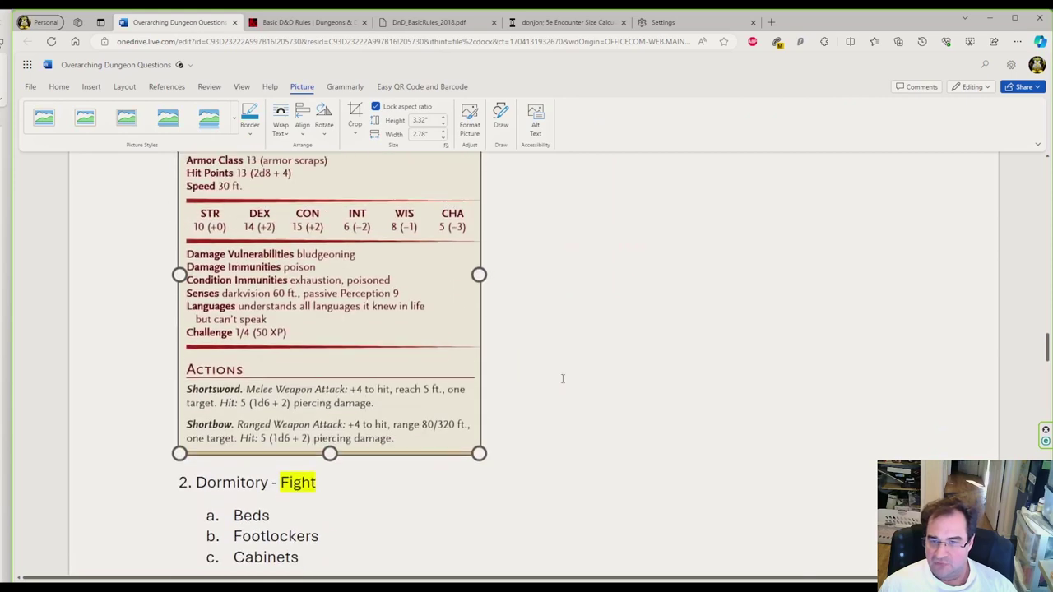
scroll(576, 412, up, 10)
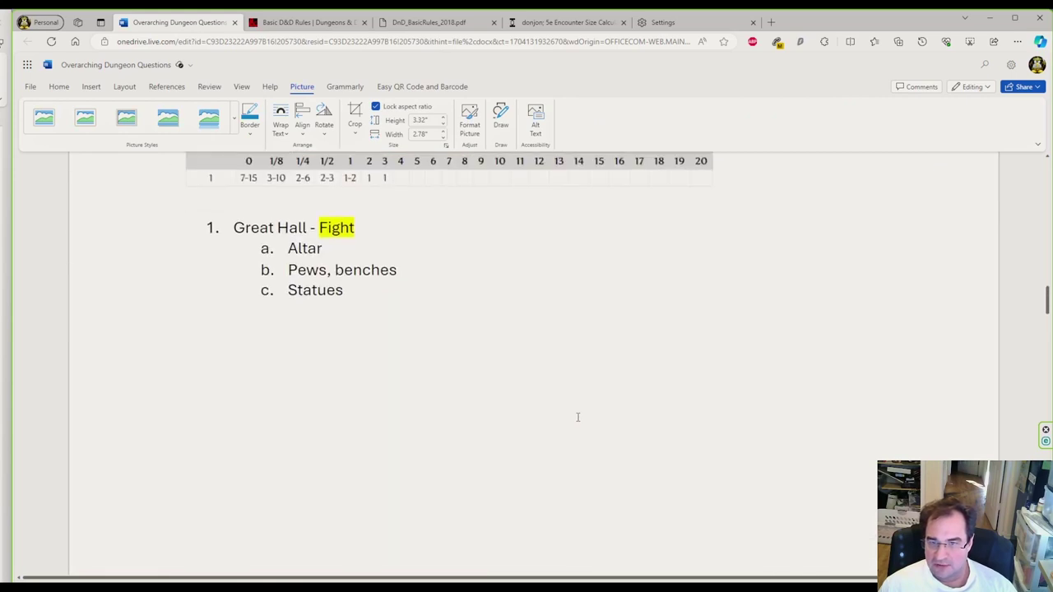
scroll(577, 417, down, 8)
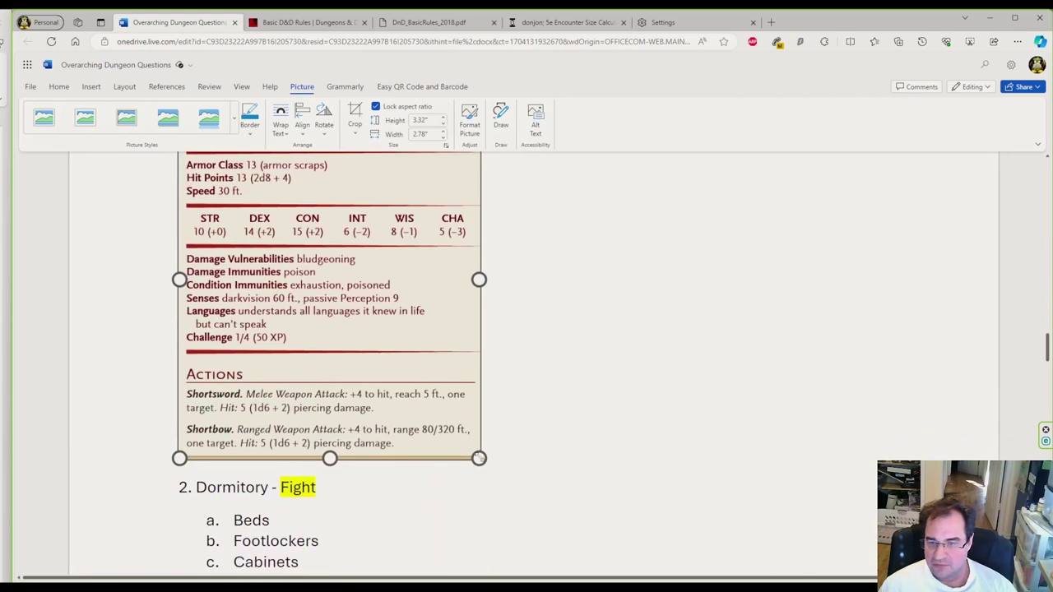
drag(479, 458, 406, 372)
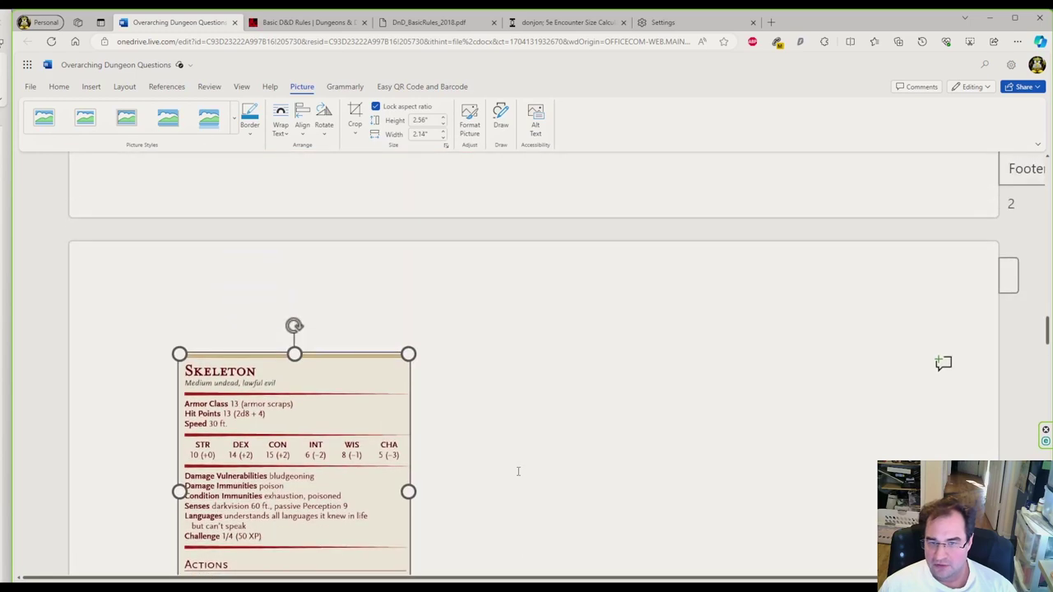
scroll(518, 471, up, 6)
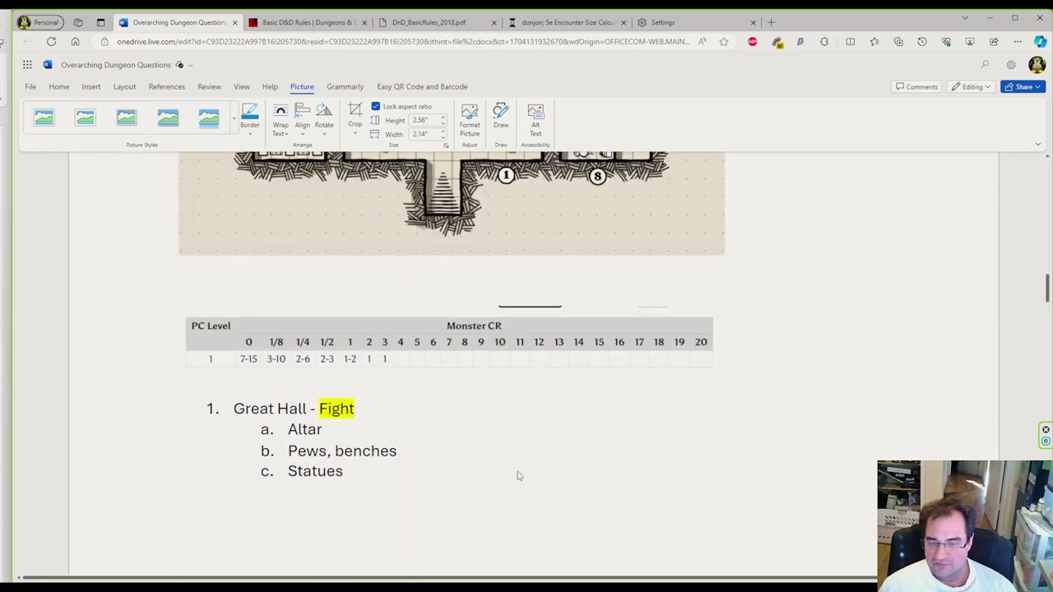
scroll(519, 476, down, 6)
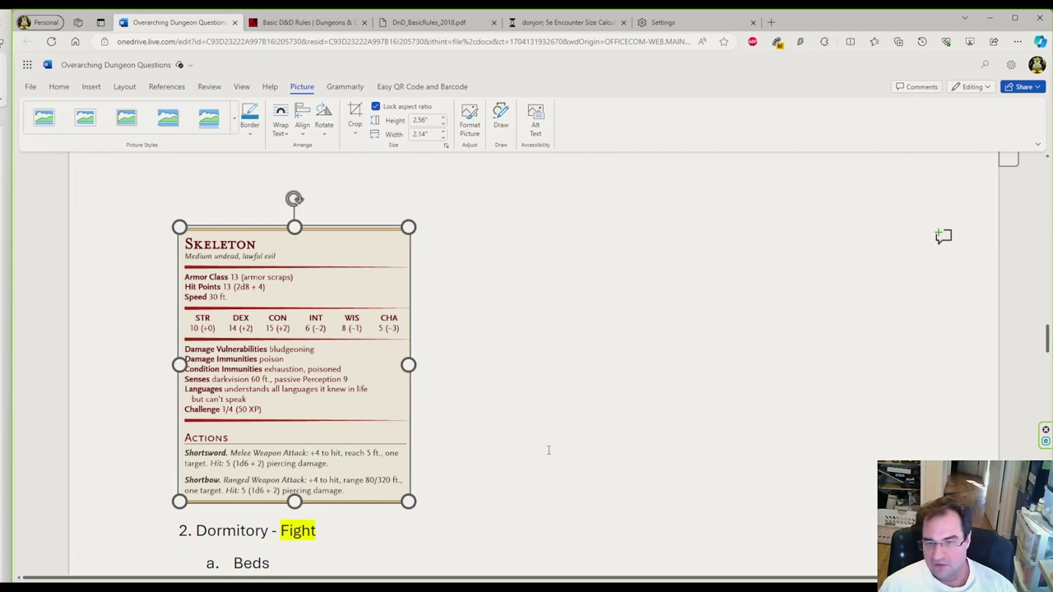
scroll(549, 450, up, 6)
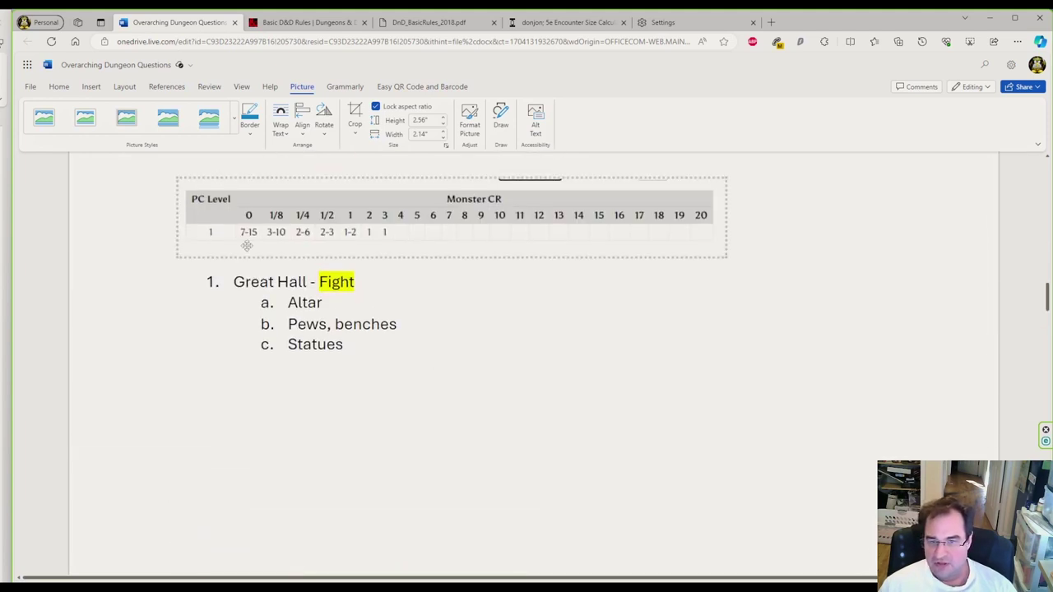
scroll(301, 364, down, 6)
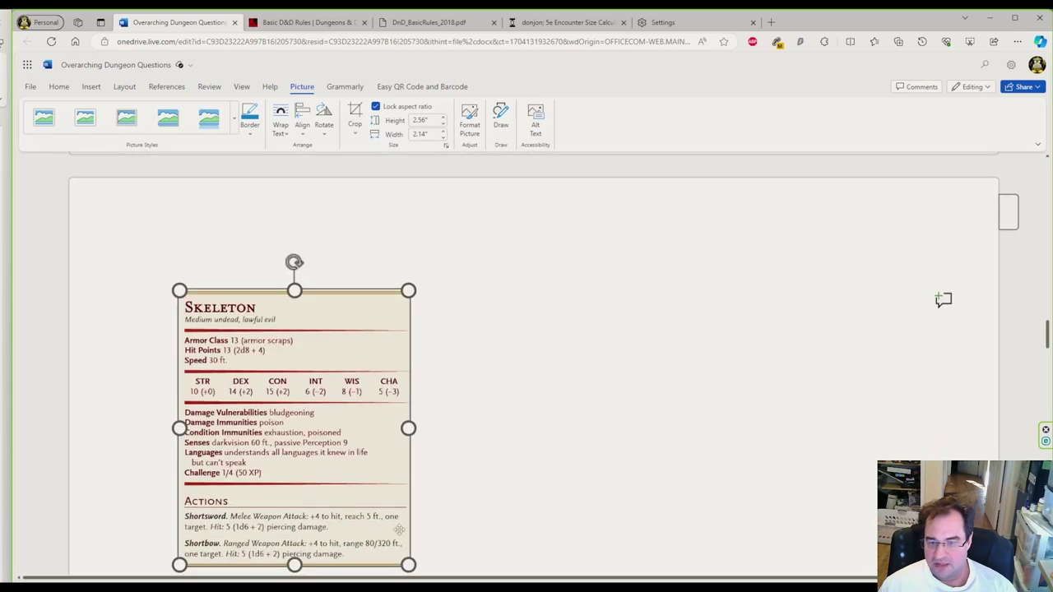
scroll(400, 529, down, 1)
drag(408, 501, 371, 453)
scroll(486, 512, down, 4)
scroll(486, 512, up, 6)
scroll(485, 512, up, 1)
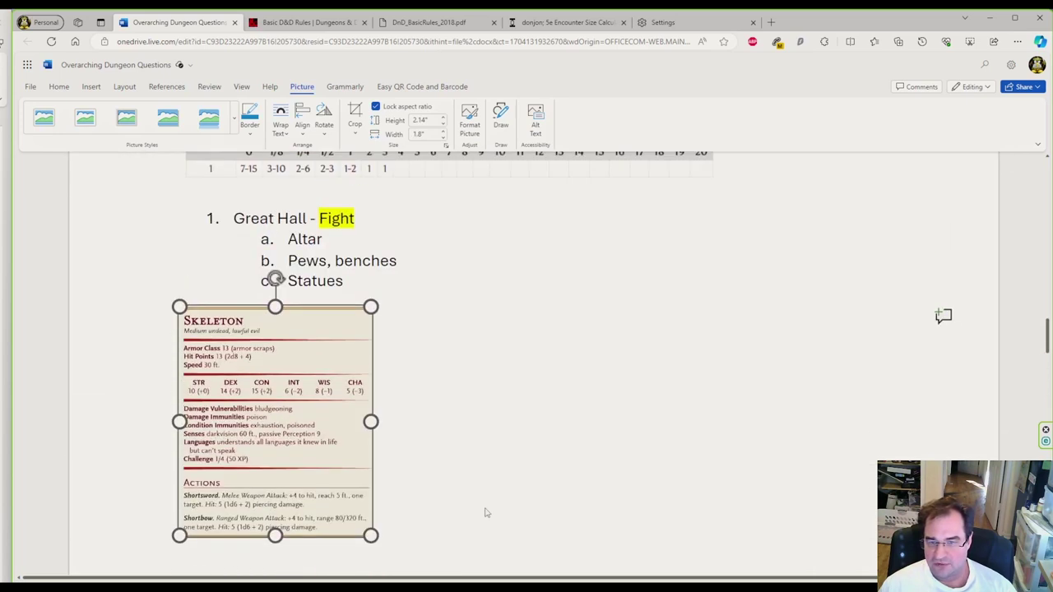
click(445, 422)
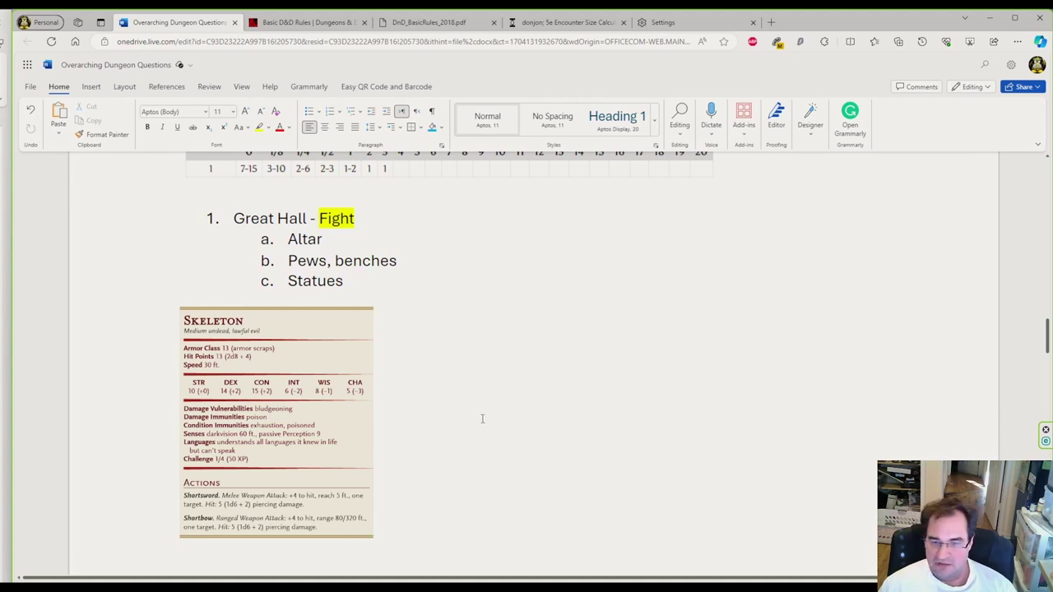
click(197, 426)
click(453, 351)
click(448, 356)
scroll(448, 361, up, 1)
scroll(475, 377, down, 2)
scroll(475, 377, up, 1)
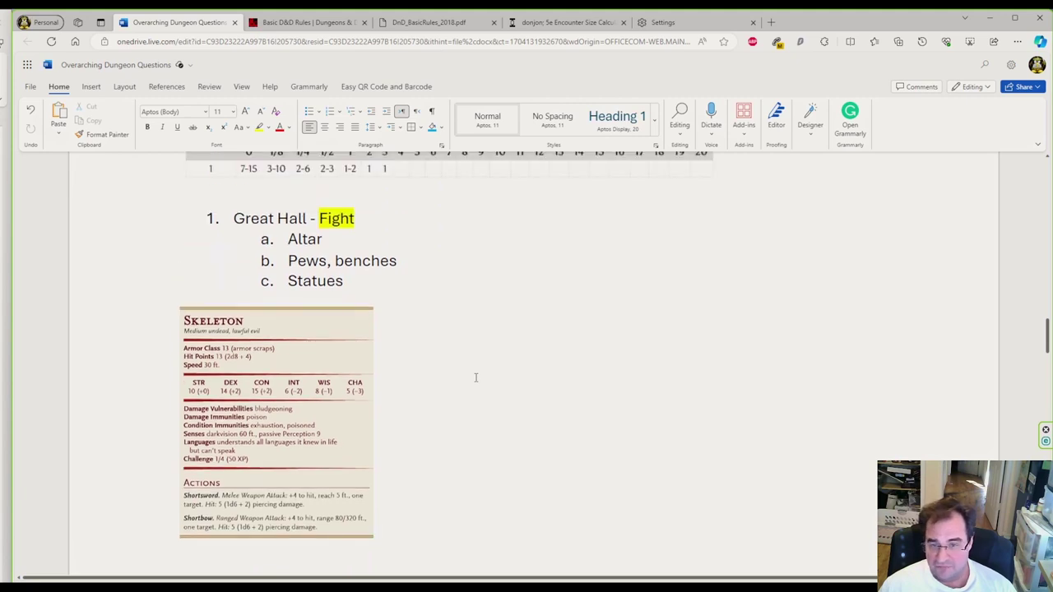
scroll(476, 377, up, 1)
scroll(433, 303, up, 1)
scroll(247, 452, down, 2)
click(192, 459)
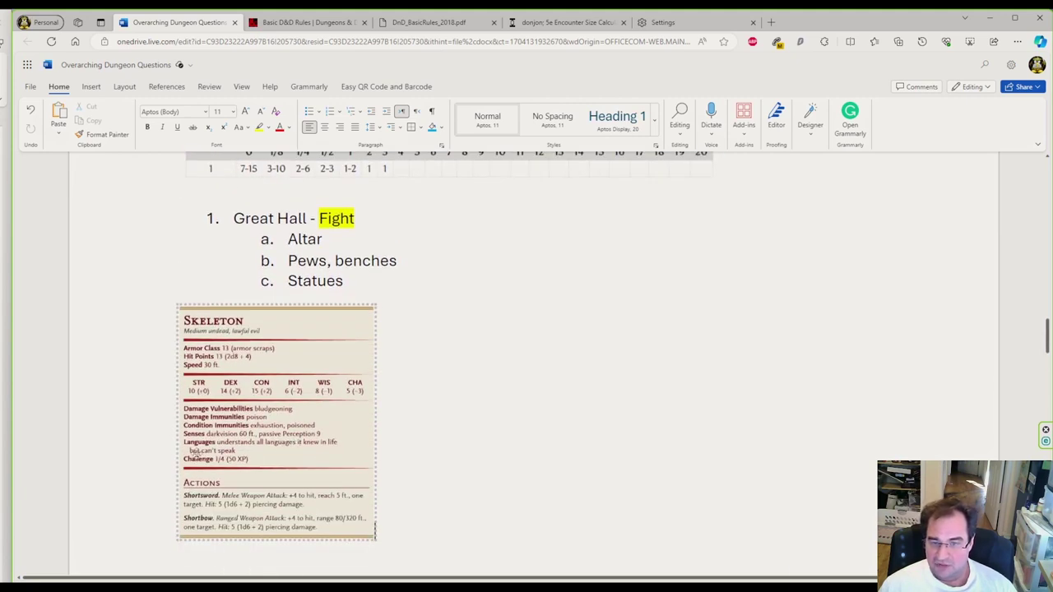
click(401, 460)
scroll(400, 461, up, 2)
click(342, 288)
click(368, 345)
click(425, 414)
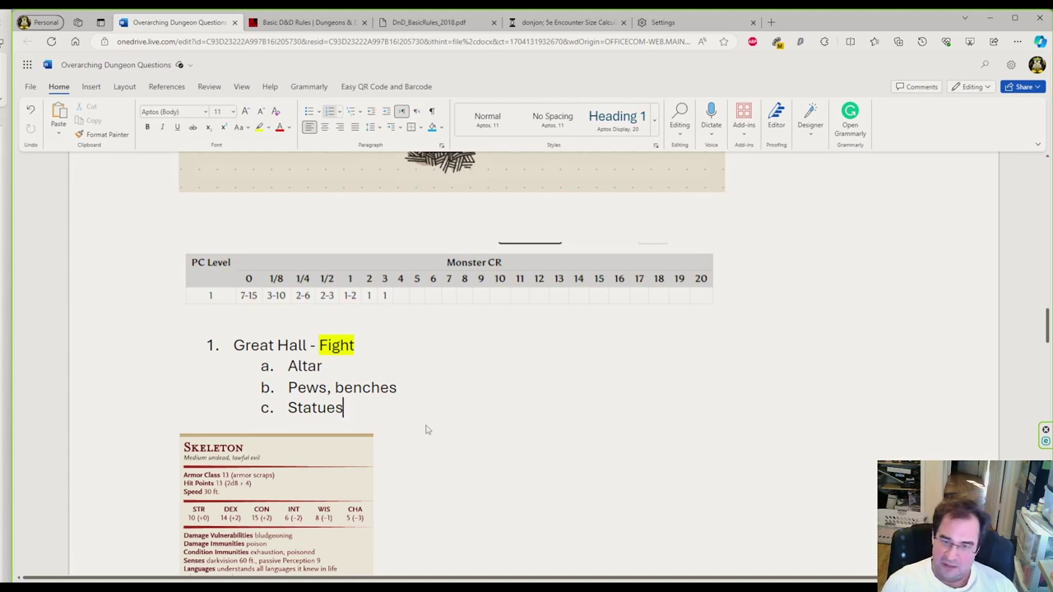
Step: End the Statues list and add blank lines so Great Hall starts on the next page
key(Return)
key(Return)
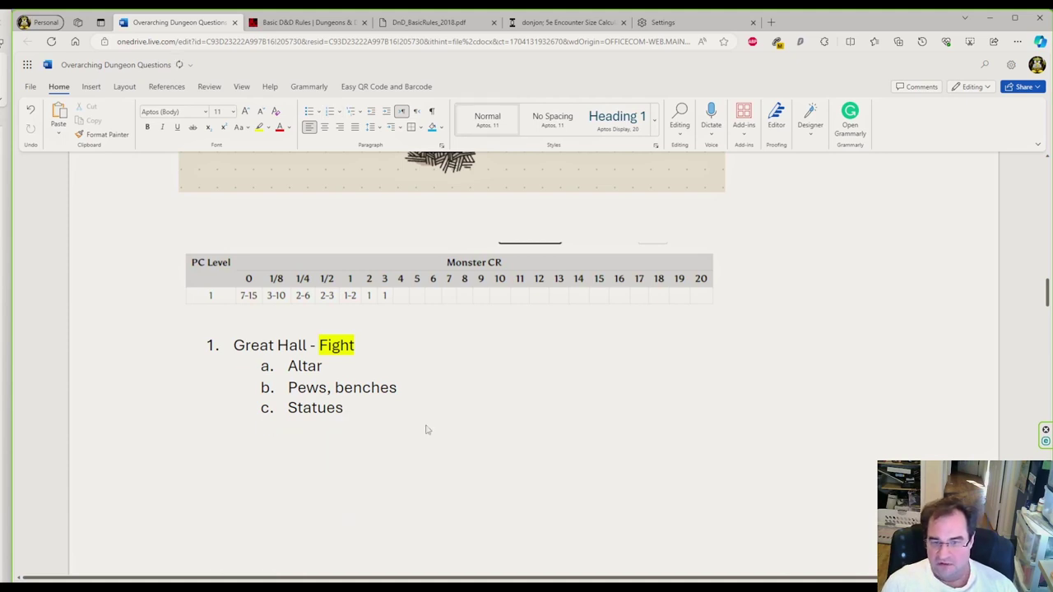
key(Up)
key(Up)
key(Up)
key(Up)
key(Up)
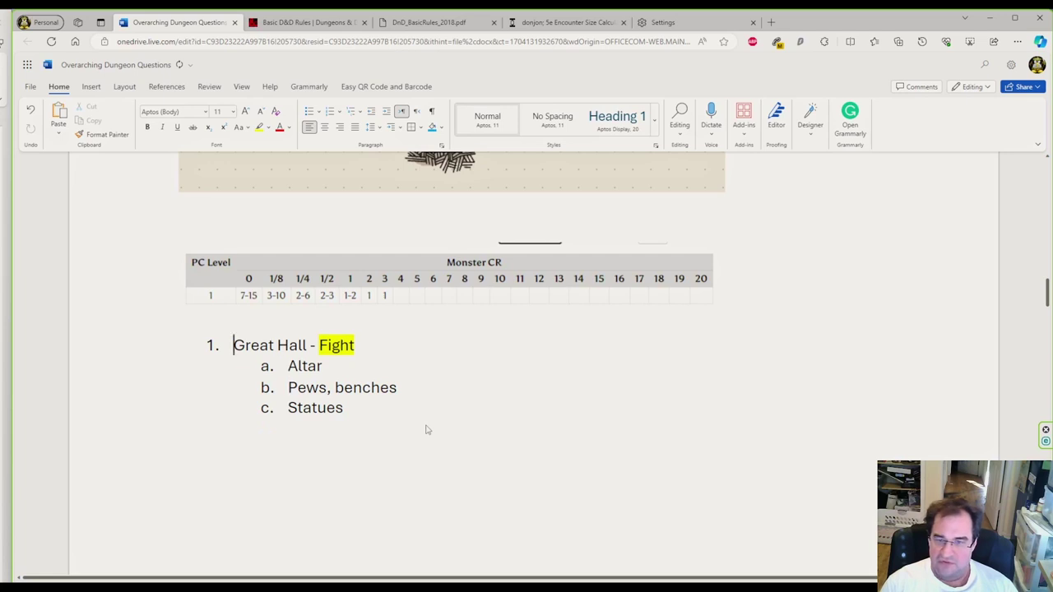
key(Down)
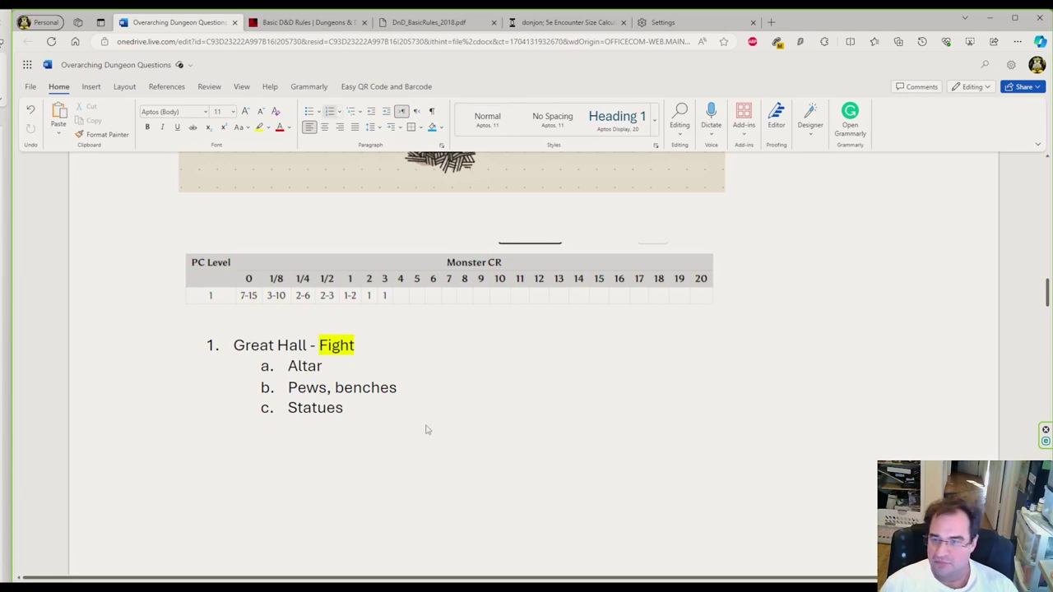
key(Return)
key(Return)
key(Return)
key(Return)
key(Return)
key(Return)
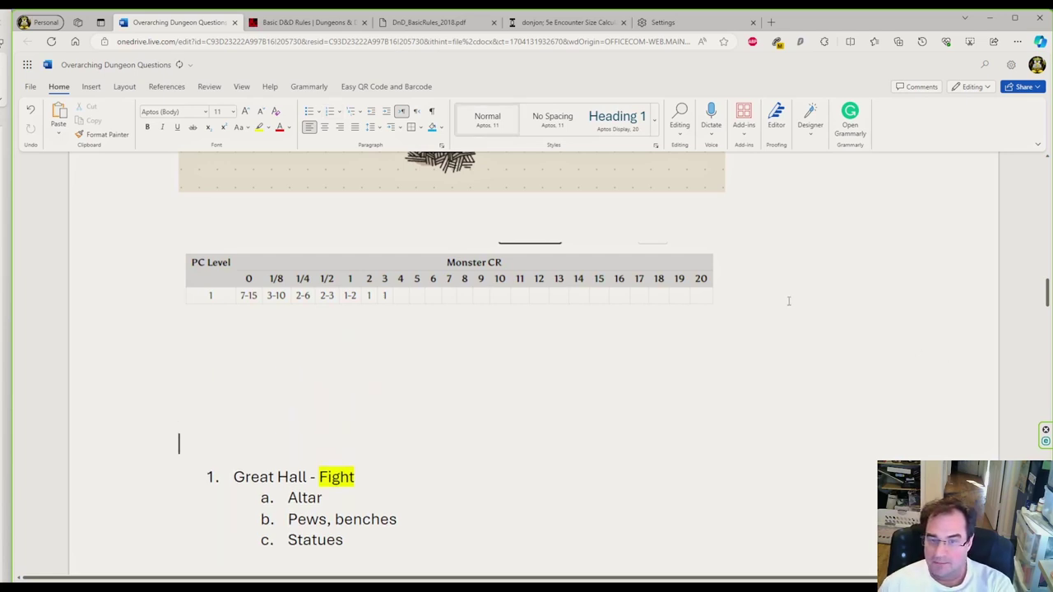
scroll(788, 303, down, 3)
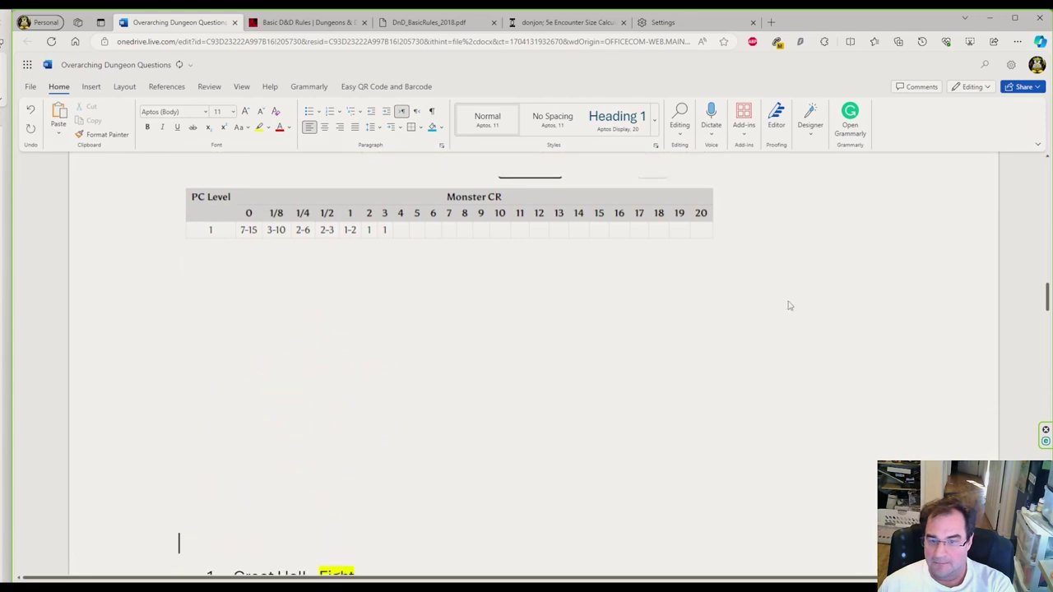
key(Return)
key(Return)
key(Return)
key(Return)
scroll(788, 305, down, 5)
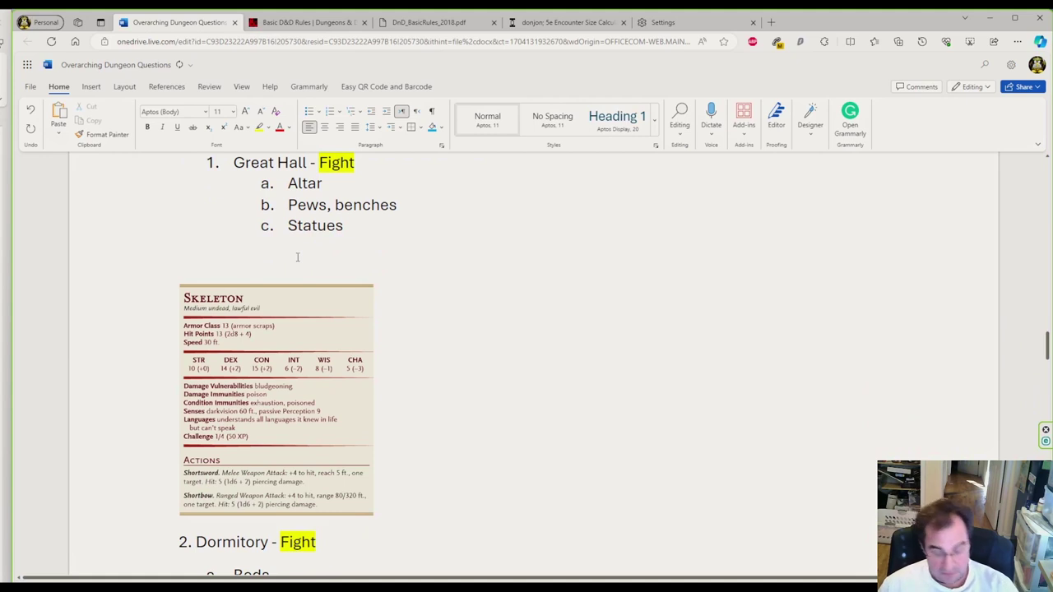
Step: Add a '6x' label above the Skeleton stat block
text(6x)
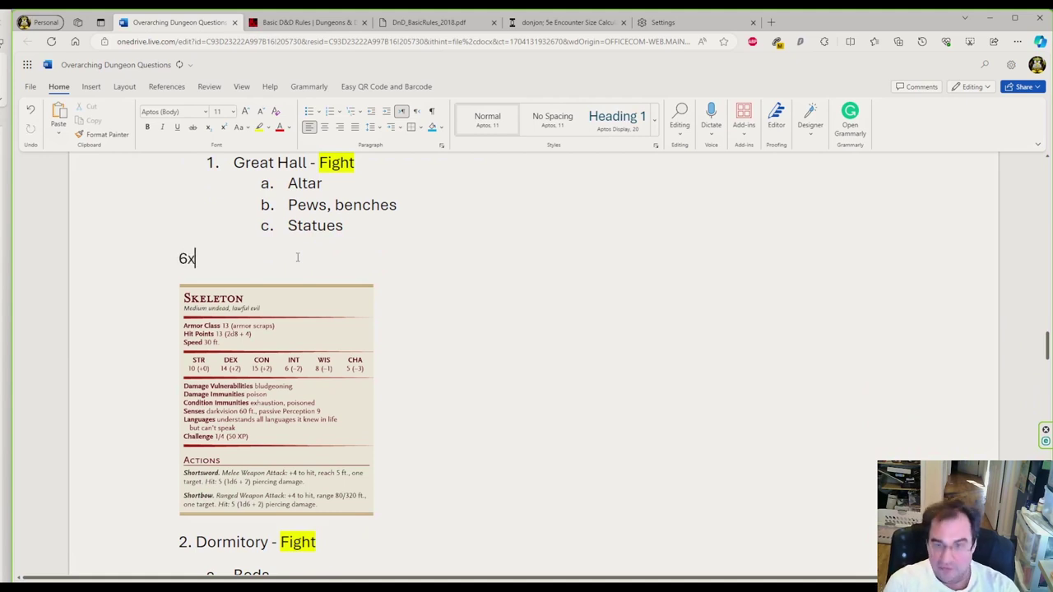
key(BackSpace)
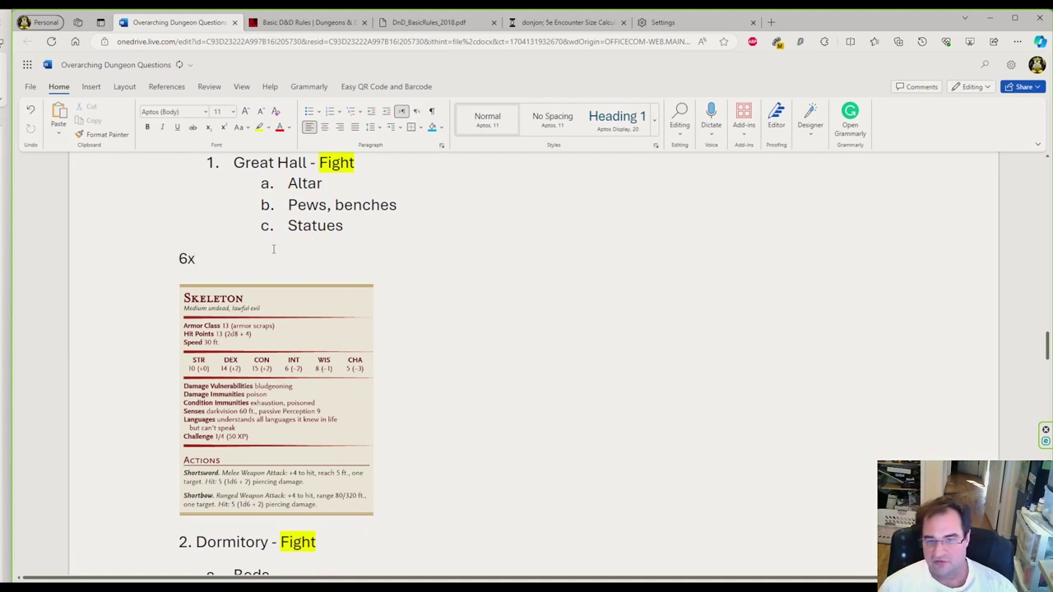
scroll(275, 267, up, 3)
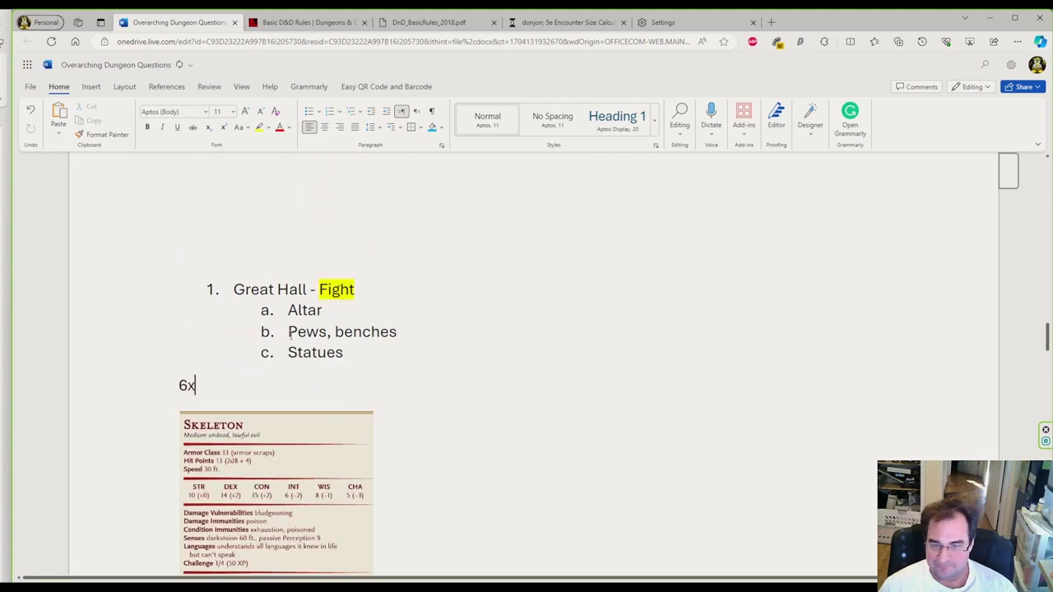
scroll(445, 437, up, 2)
scroll(550, 443, down, 6)
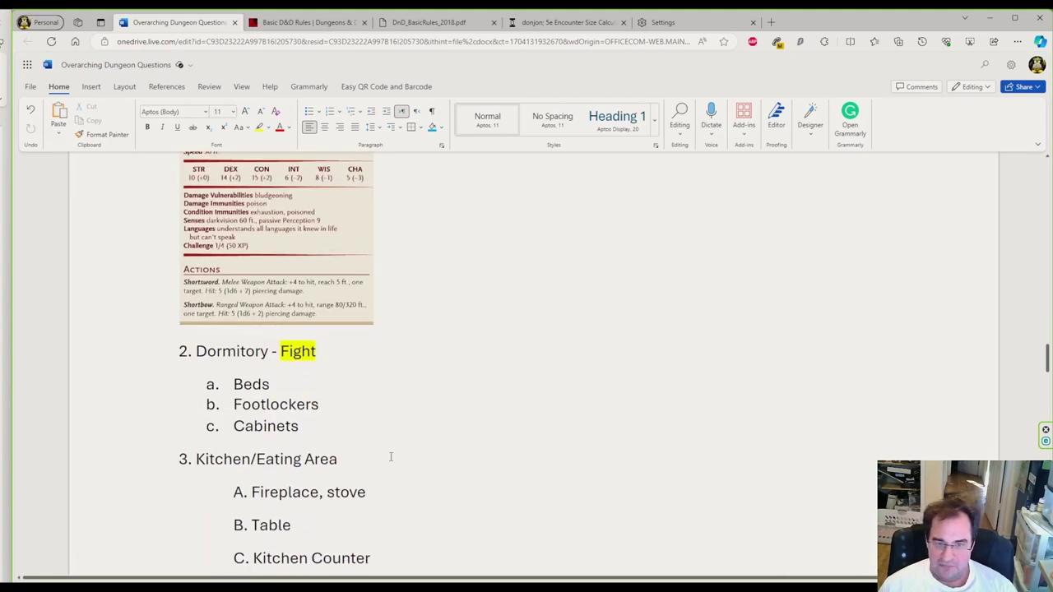
Step: Leave a blank line under Cabinets, then go to page 150 of the Basic Rules PDF
click(378, 430)
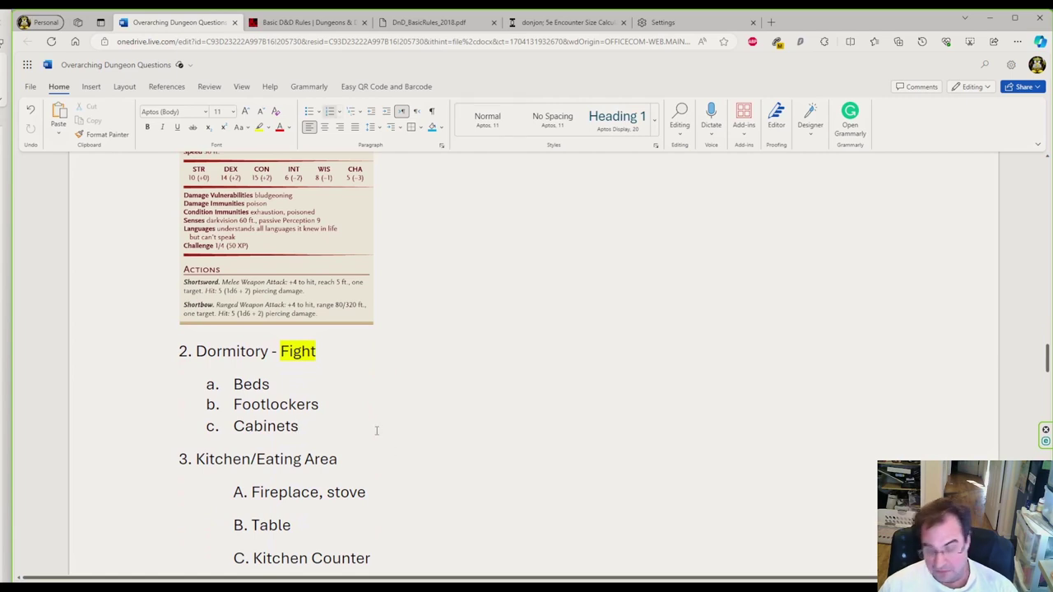
key(Return)
key(Return)
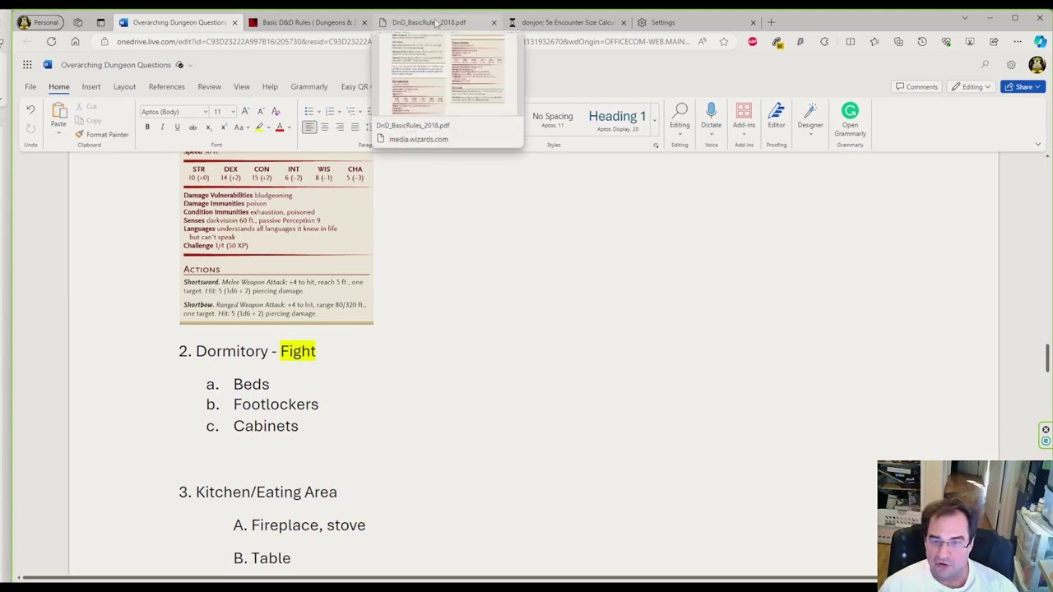
click(434, 23)
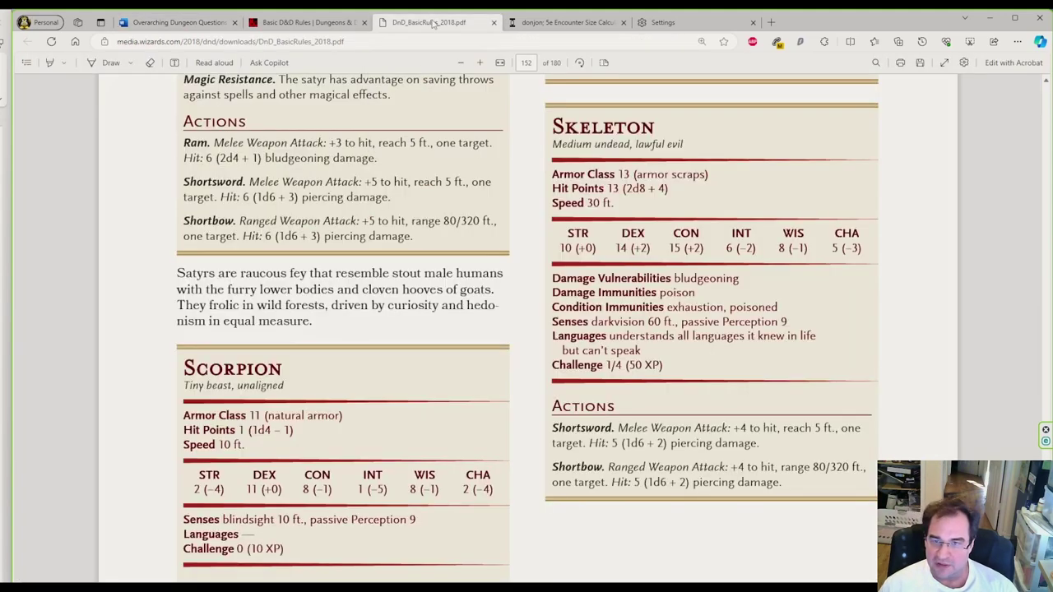
click(525, 63)
text(1)
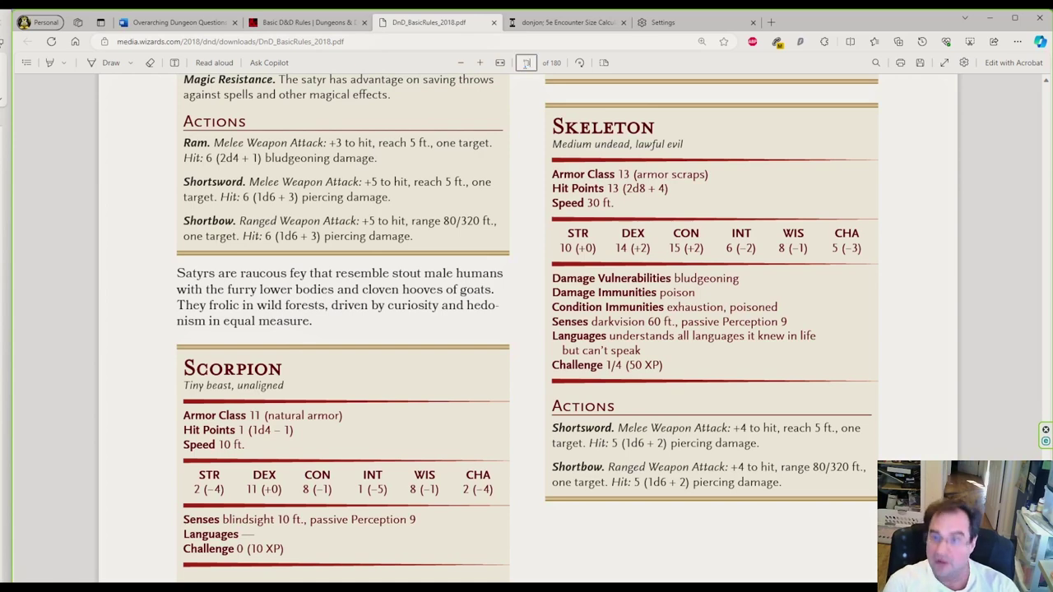
text(50)
key(Return)
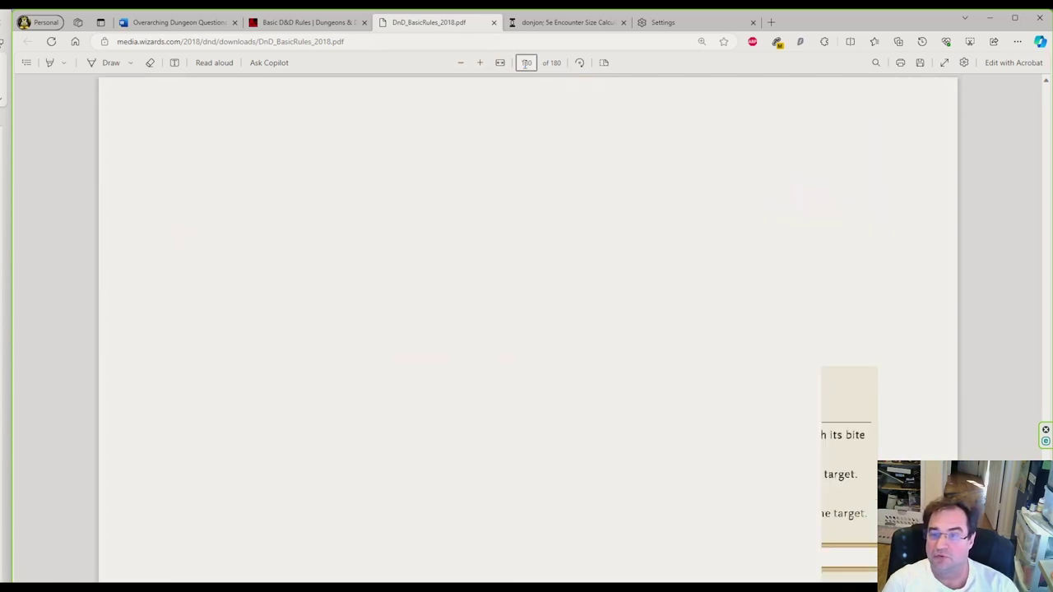
Step: Snip the Ghoul stat block (AC 12, 22 HP, Challenge 1)
scroll(642, 239, down, 2)
scroll(642, 239, up, 2)
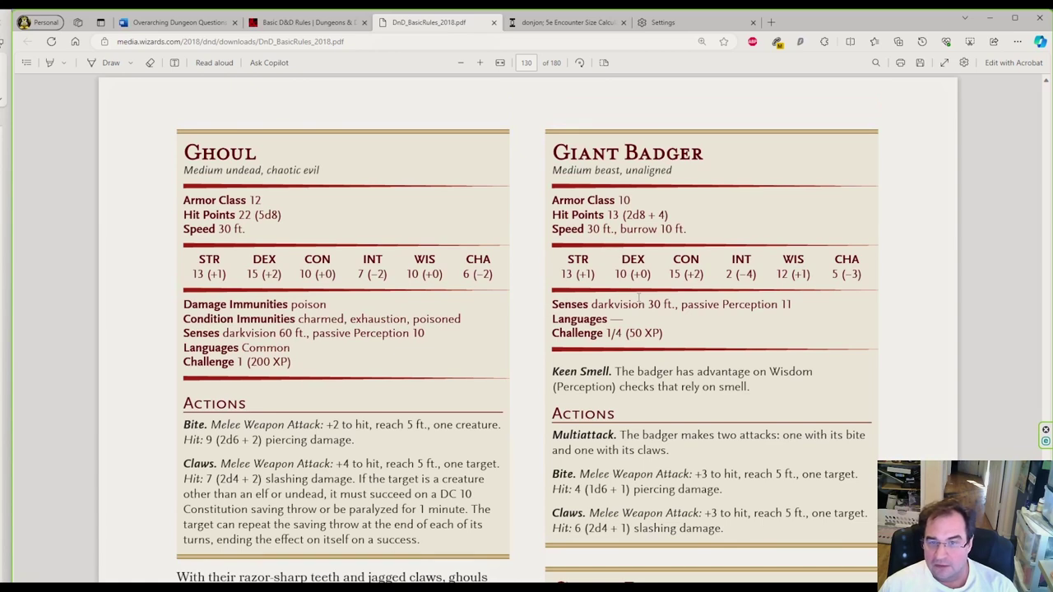
key(shift+super+s)
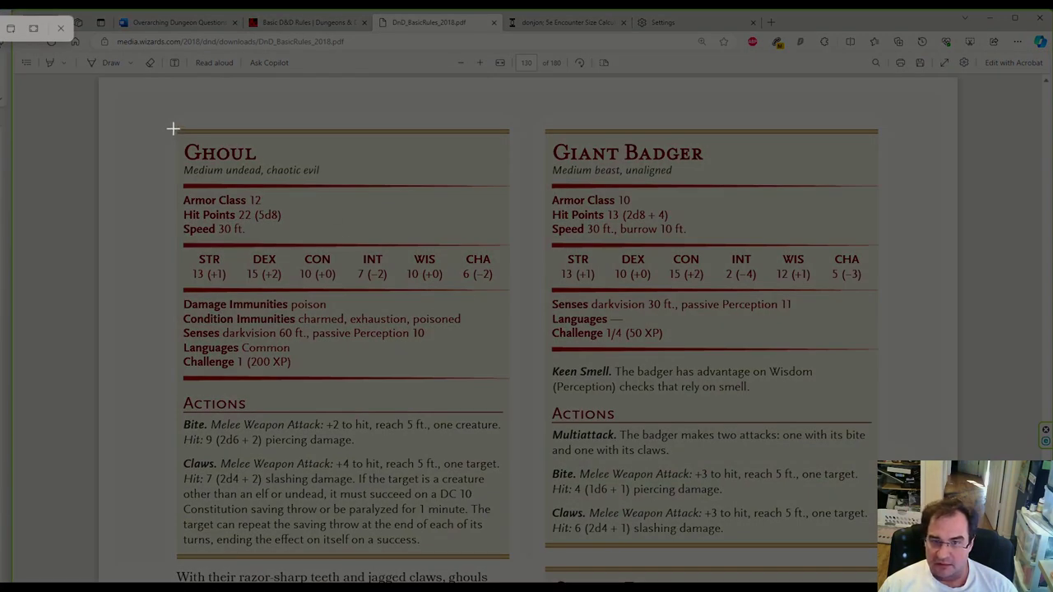
drag(174, 129, 512, 559)
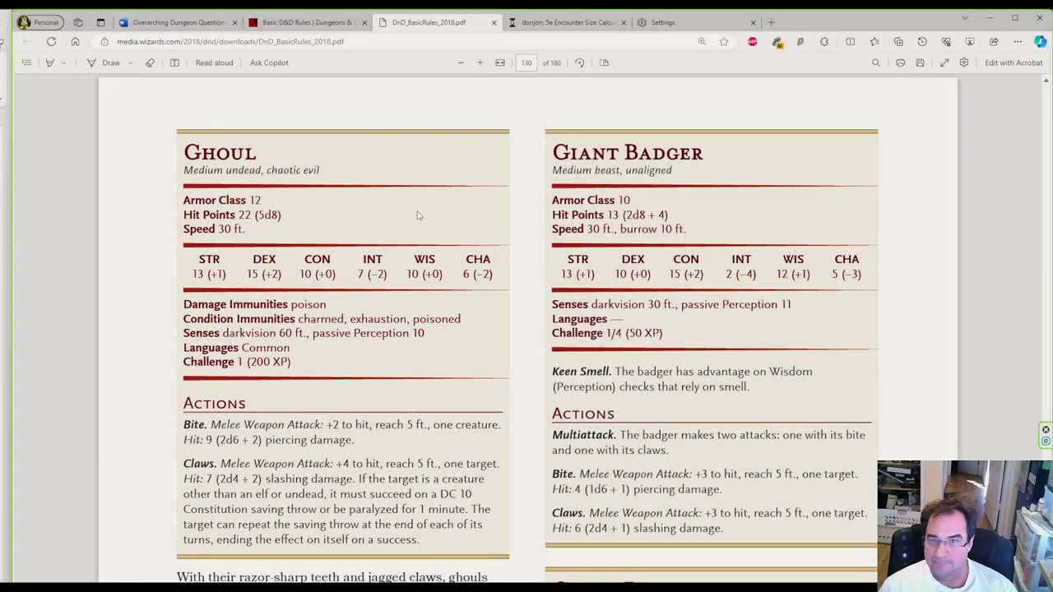
Step: Paste the Ghoul stat block under Cabinets and shrink it to about 2.31 inches wide
click(206, 24)
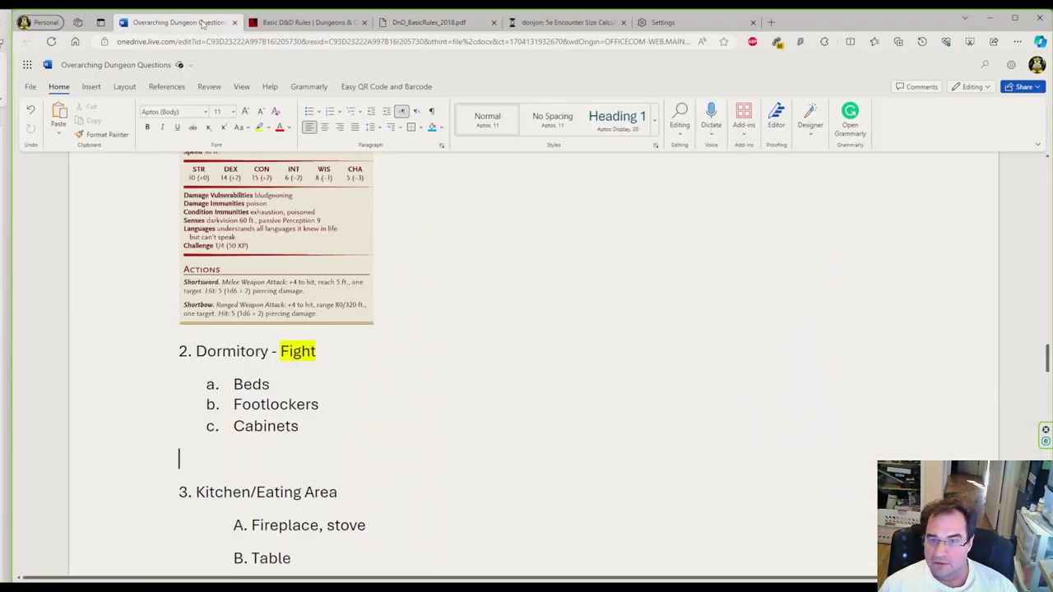
click(241, 460)
key(ctrl+v)
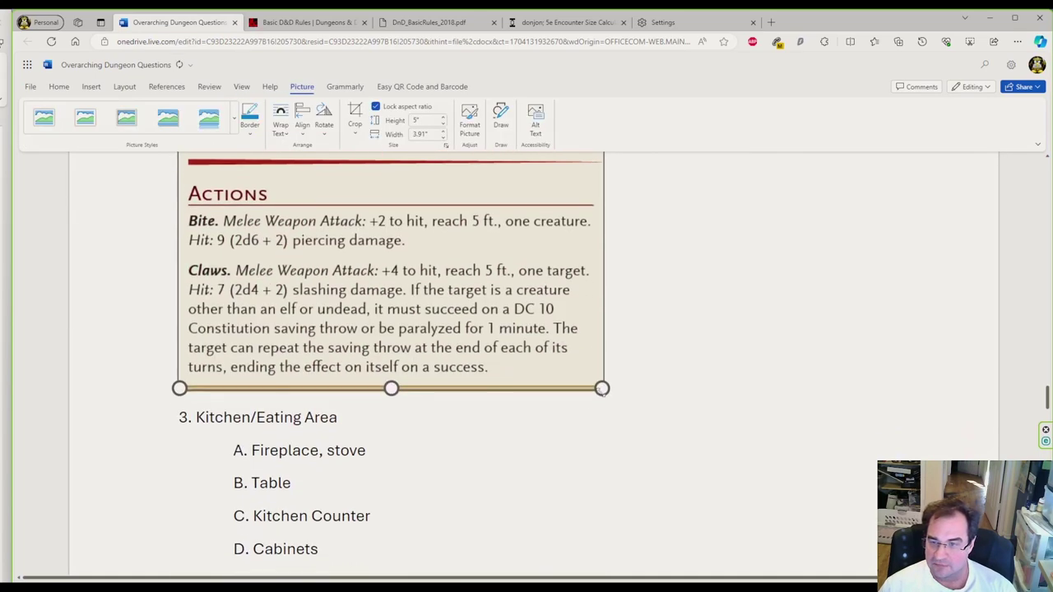
drag(601, 388, 439, 181)
scroll(461, 404, up, 10)
scroll(467, 419, up, 4)
scroll(485, 415, down, 2)
click(506, 443)
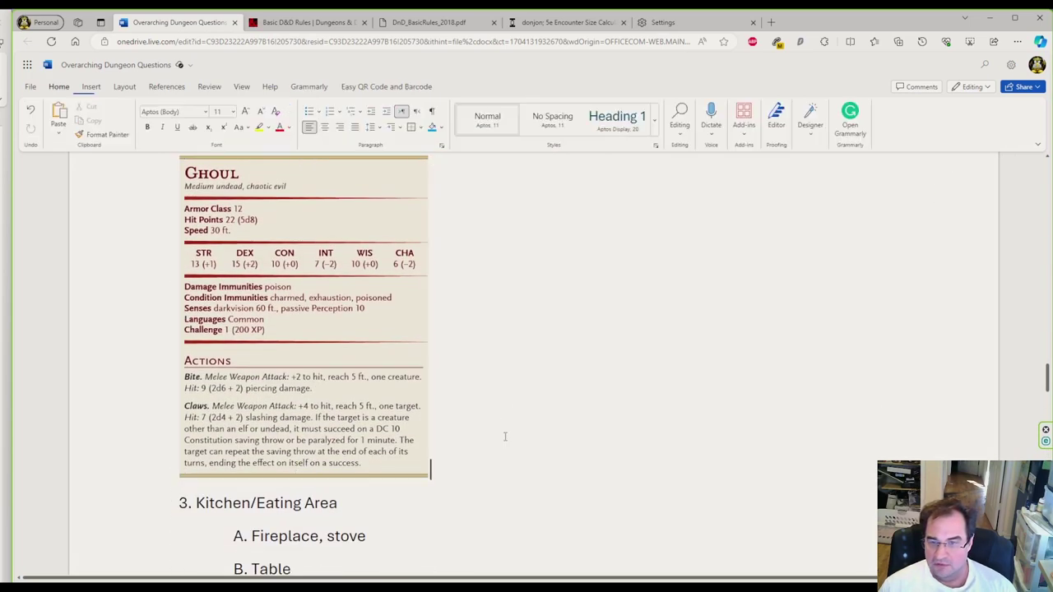
scroll(506, 442, up, 4)
scroll(506, 443, down, 1)
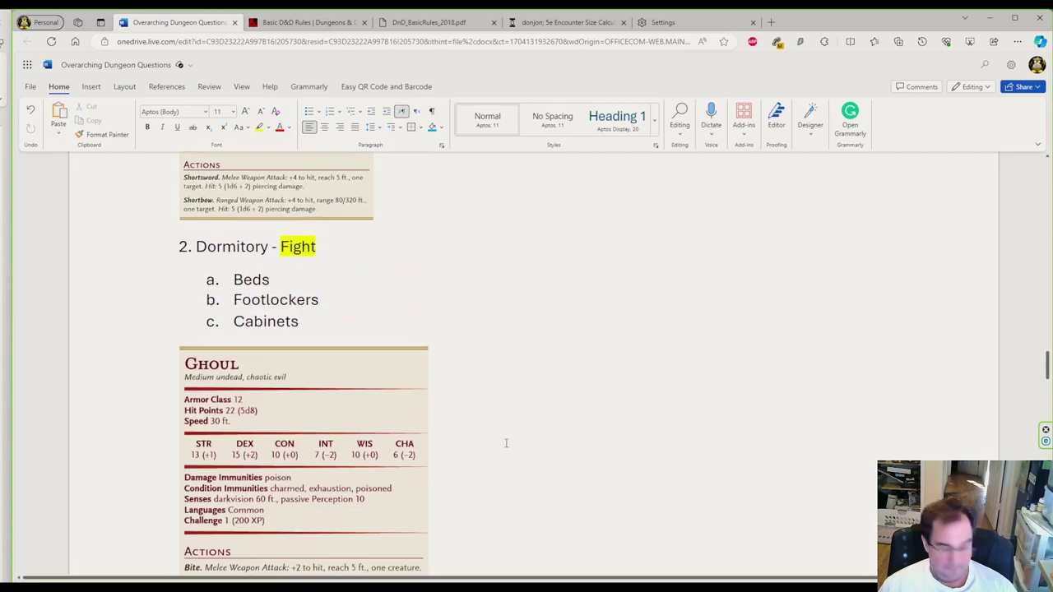
Step: Shrink the Ghoul image further to 1.92 inches wide
click(424, 382)
scroll(432, 403, down, 2)
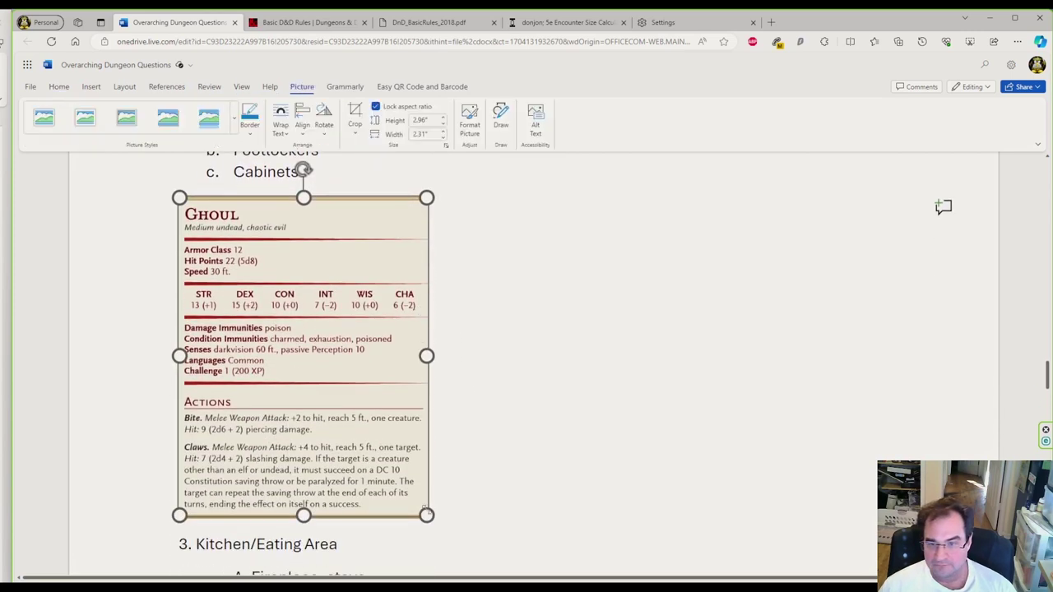
drag(426, 515, 380, 458)
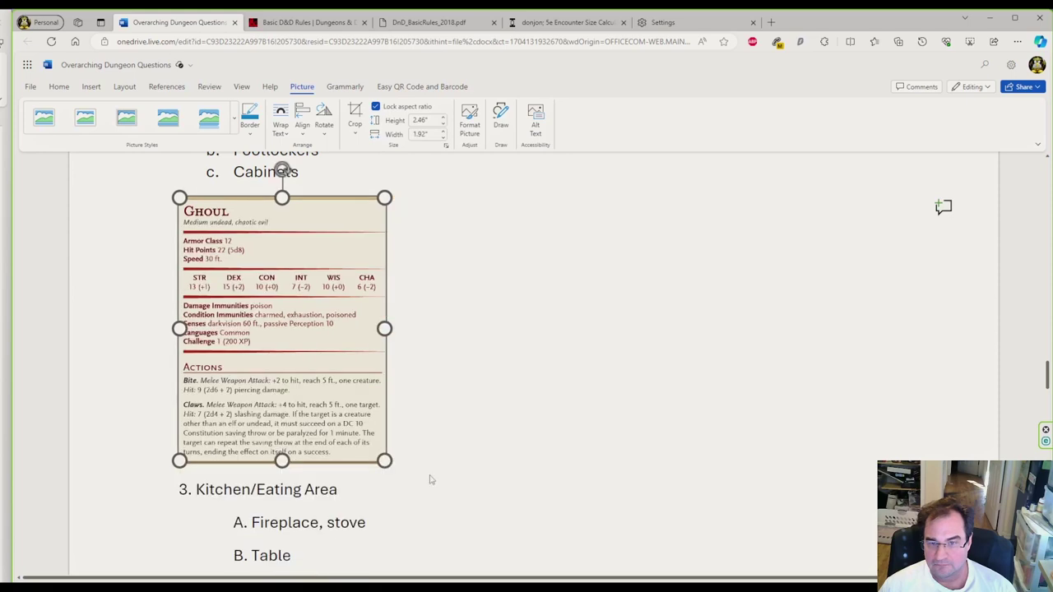
scroll(472, 463, up, 2)
click(472, 441)
scroll(470, 440, down, 2)
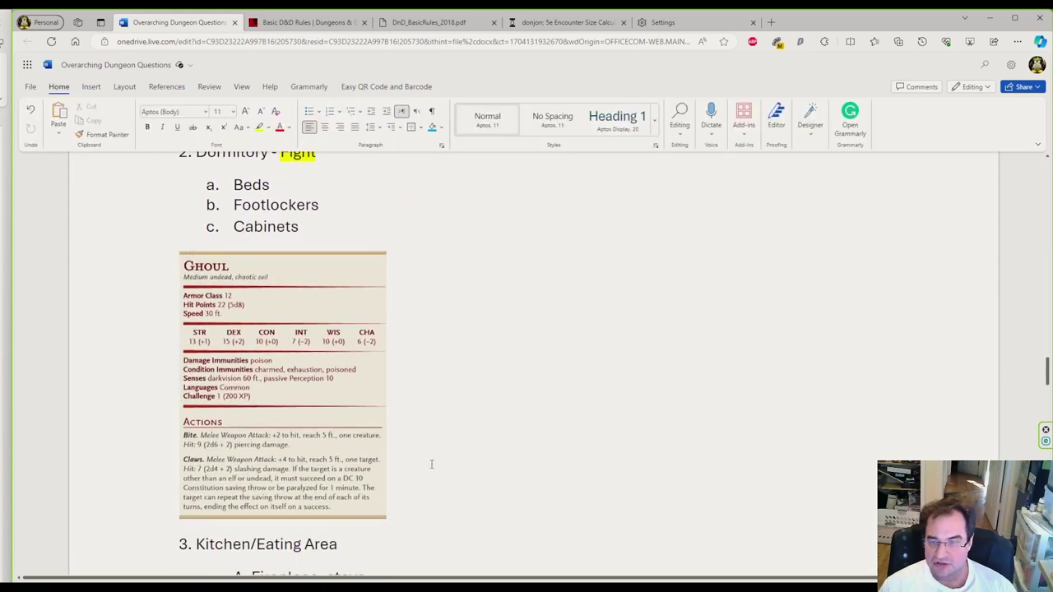
scroll(430, 463, up, 10)
scroll(430, 468, up, 2)
scroll(419, 465, down, 1)
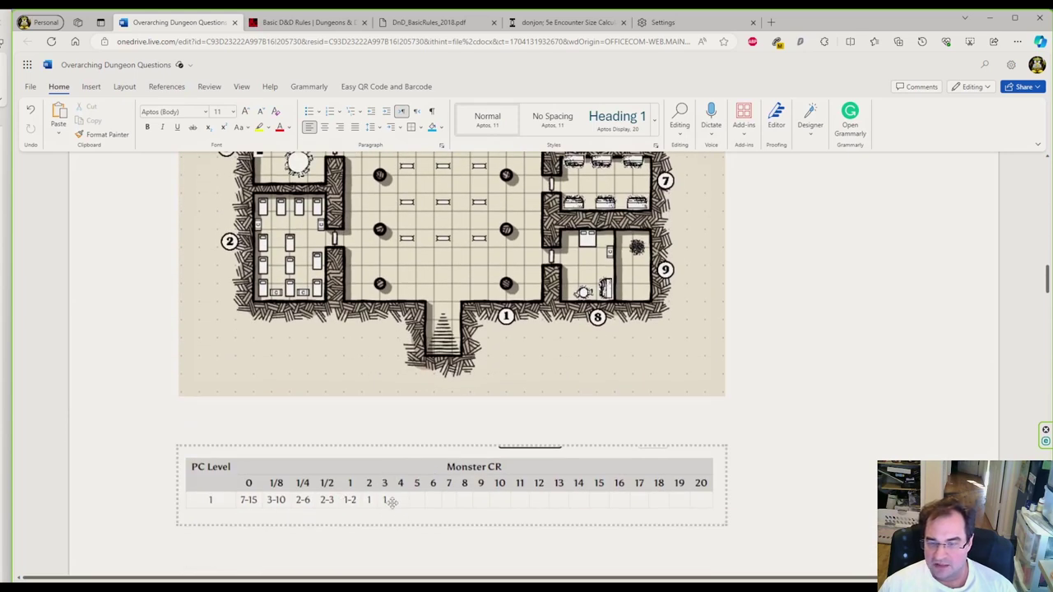
scroll(337, 500, down, 10)
scroll(337, 502, down, 7)
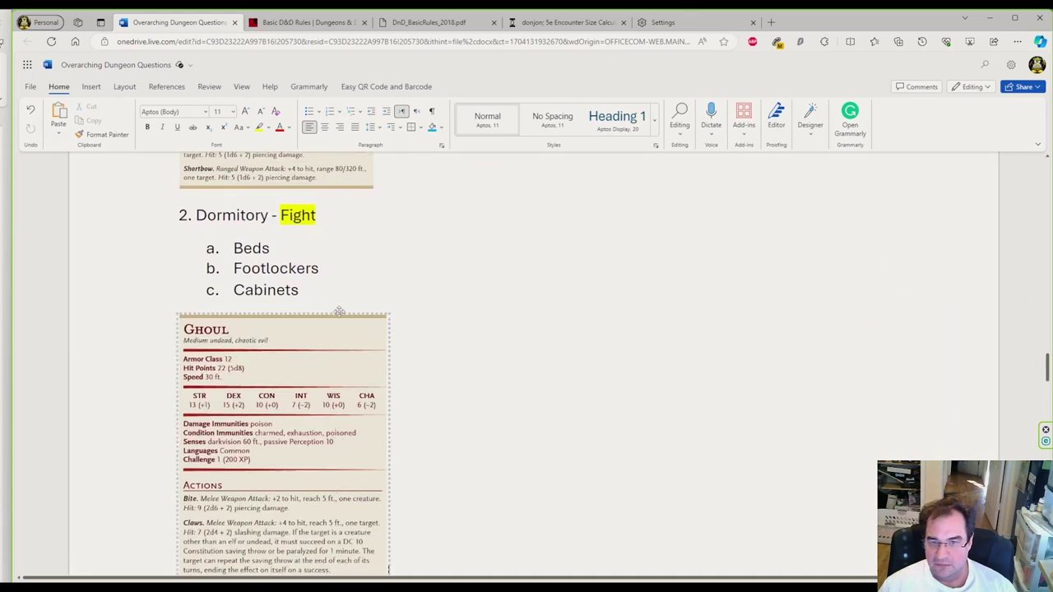
Step: Type a '2x' line between the Cabinets item and the Ghoul image
click(340, 308)
key(Return)
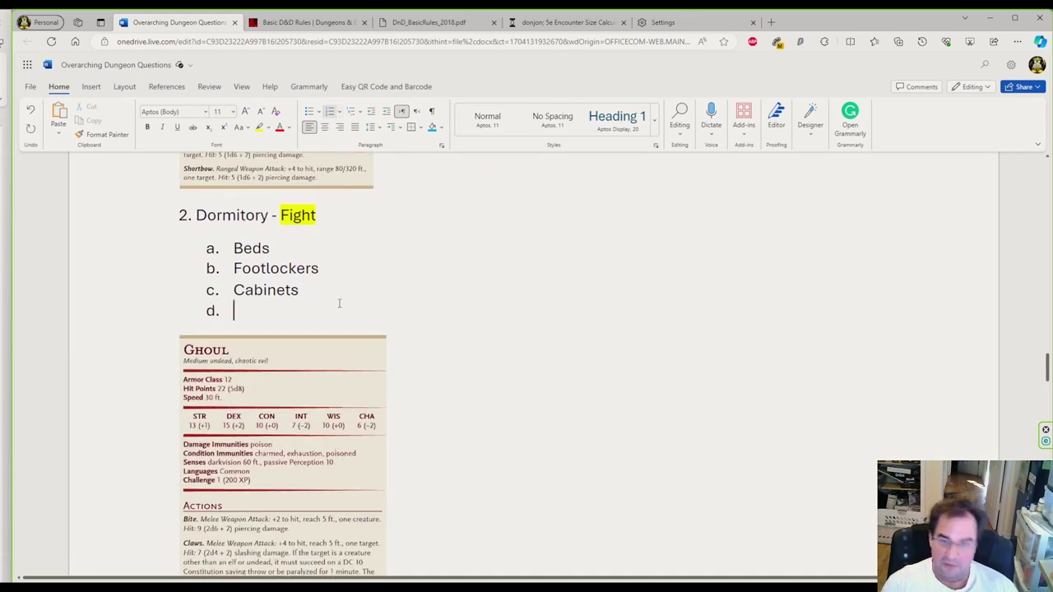
key(Return)
text(2x)
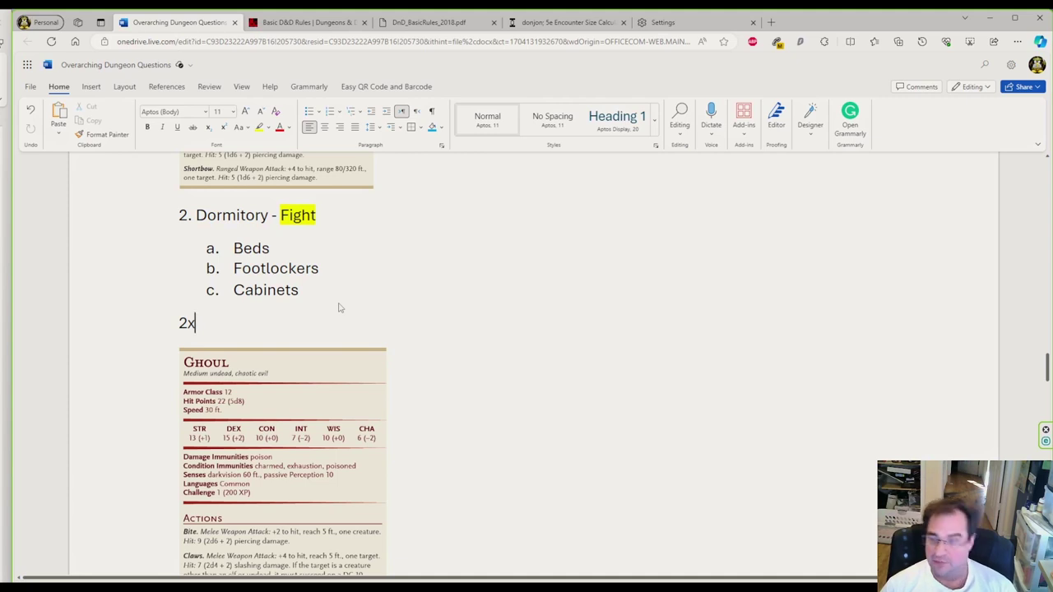
scroll(338, 308, down, 20)
Step: Add an empty line below the Cabinets item in the High Priest Quarters list
scroll(362, 329, up, 1)
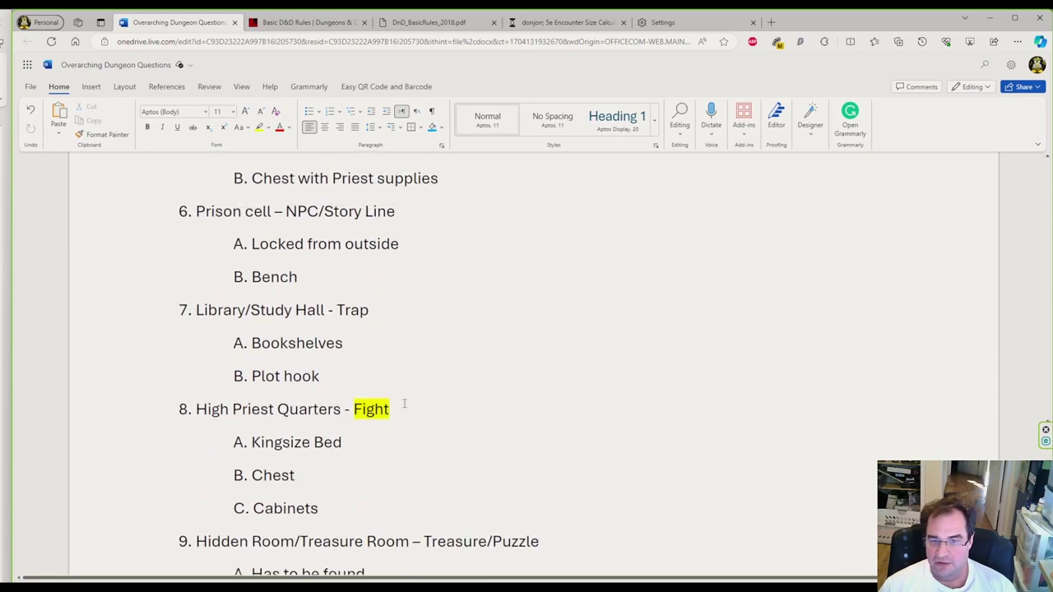
click(392, 496)
click(368, 511)
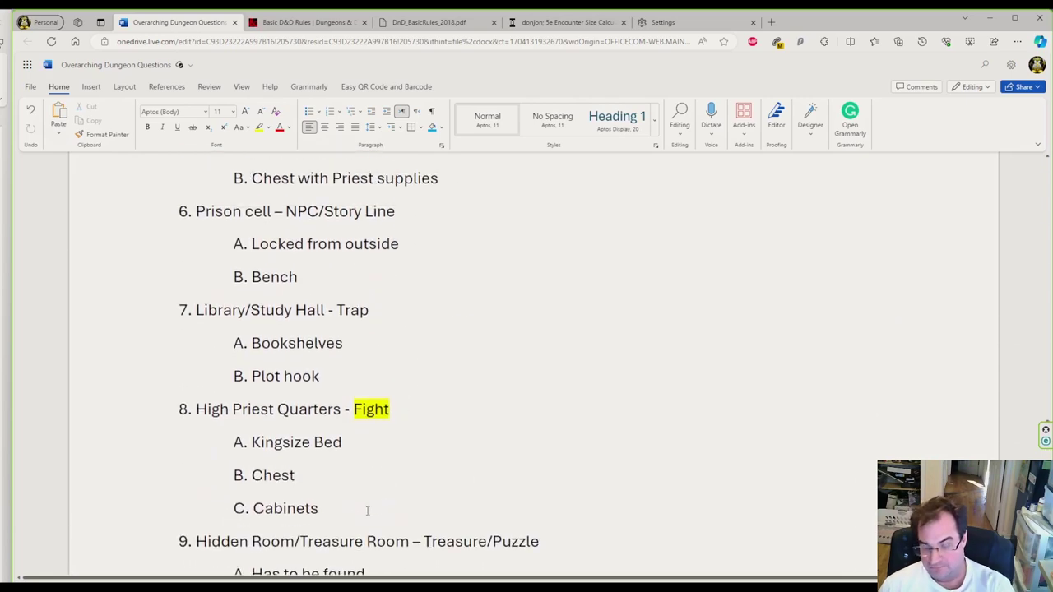
key(Return)
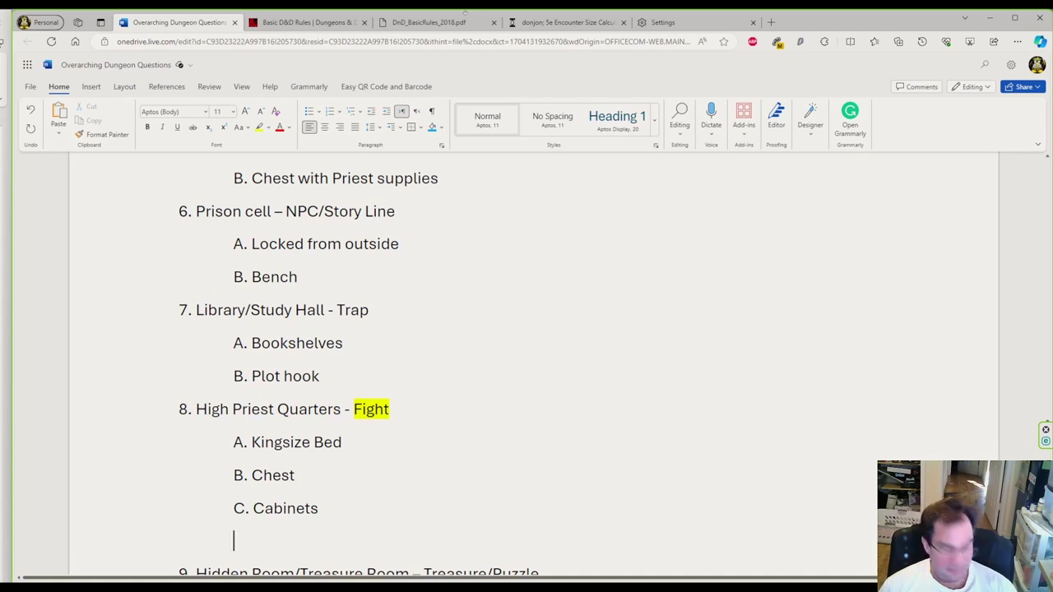
Step: In the Basic Rules PDF, go to page 159 and zoom out to show the Wight stat block
click(441, 25)
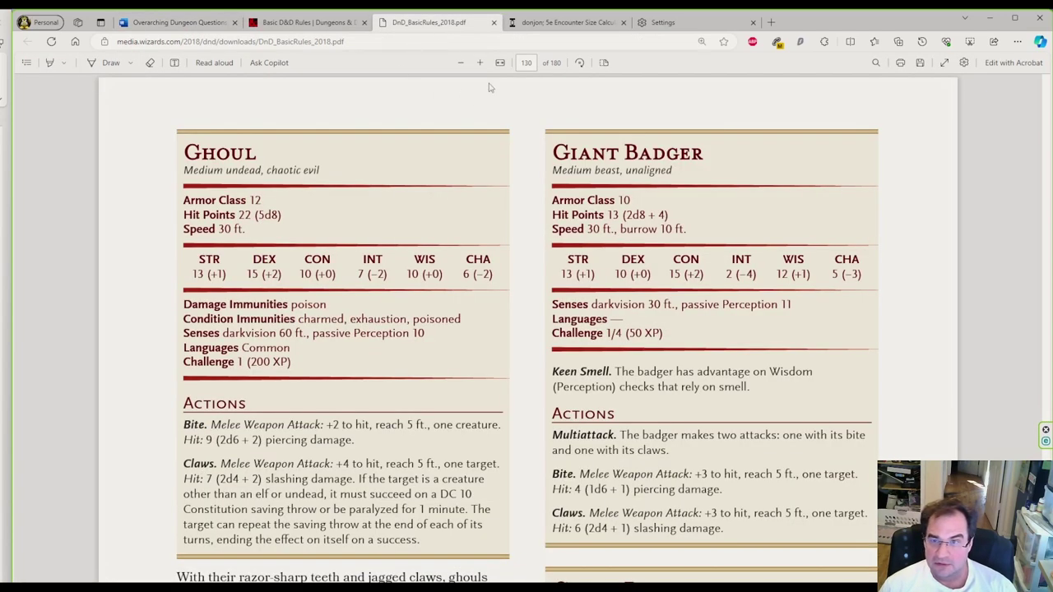
click(526, 63)
text(159)
key(Return)
scroll(590, 162, down, 2)
scroll(590, 162, up, 3)
scroll(590, 162, down, 5)
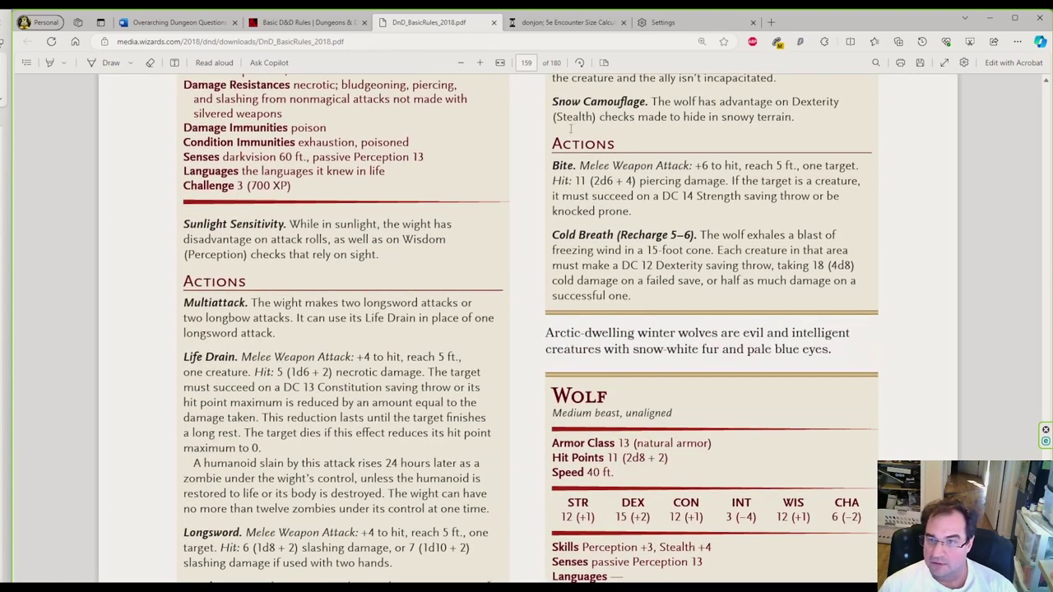
click(461, 63)
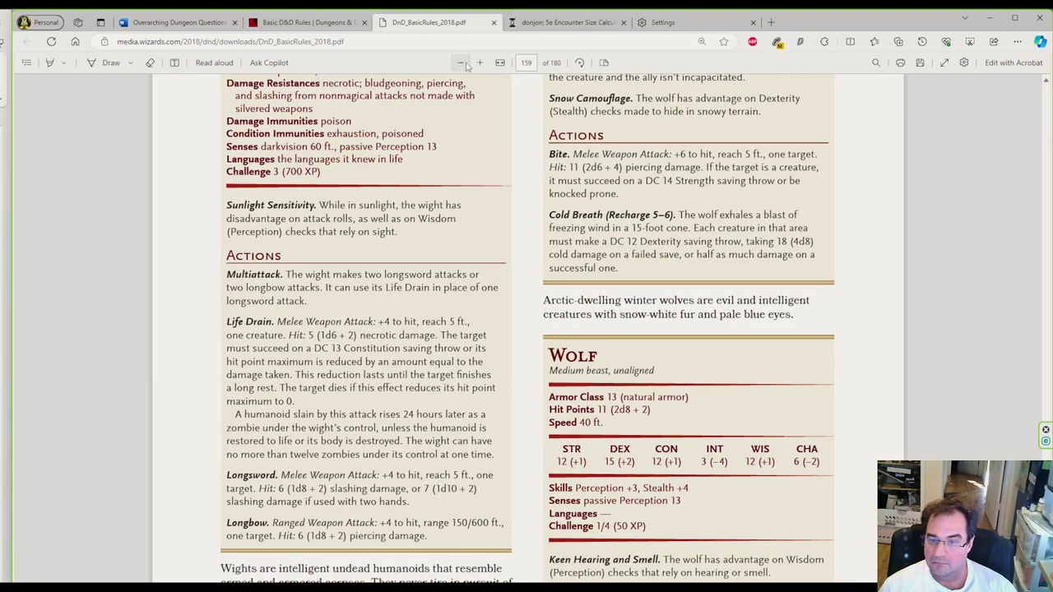
click(461, 64)
scroll(494, 246, up, 2)
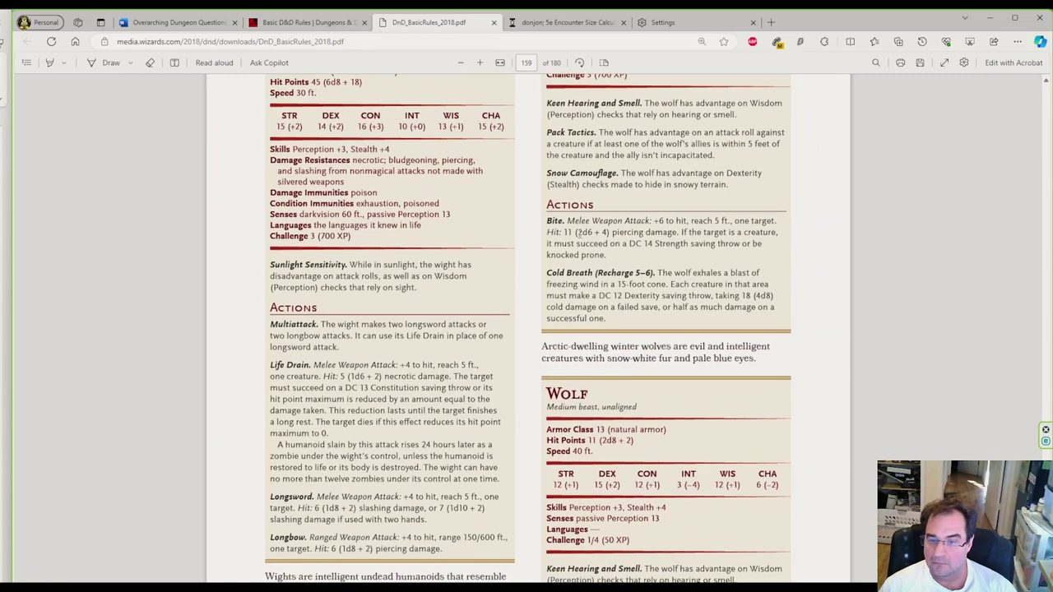
scroll(531, 169, up, 2)
click(461, 63)
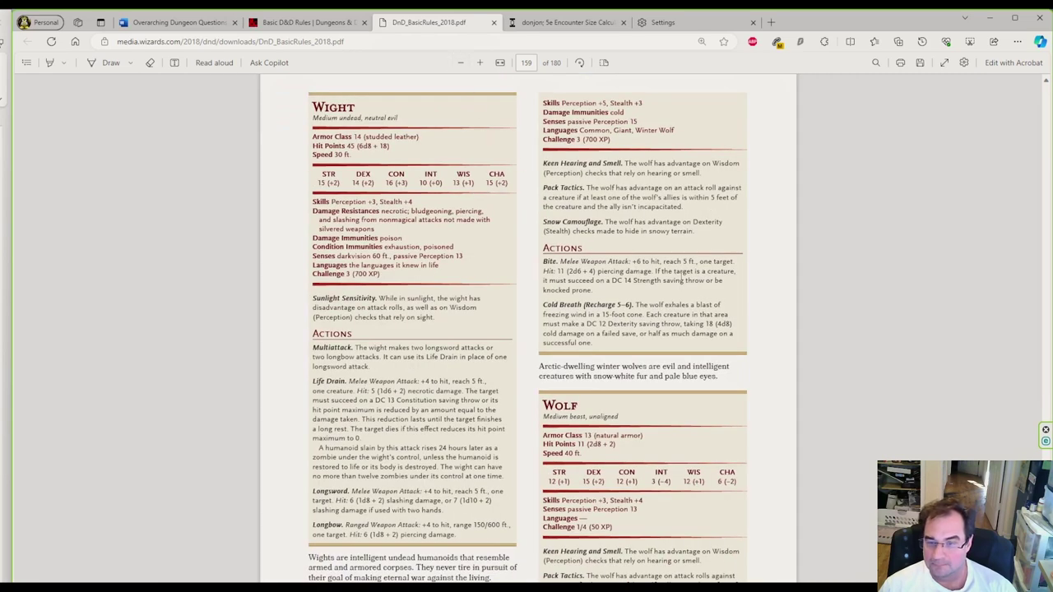
Step: Snip the Wight stat block as a screenshot and return to the Word document
key(super+shift+s)
drag(305, 91, 520, 552)
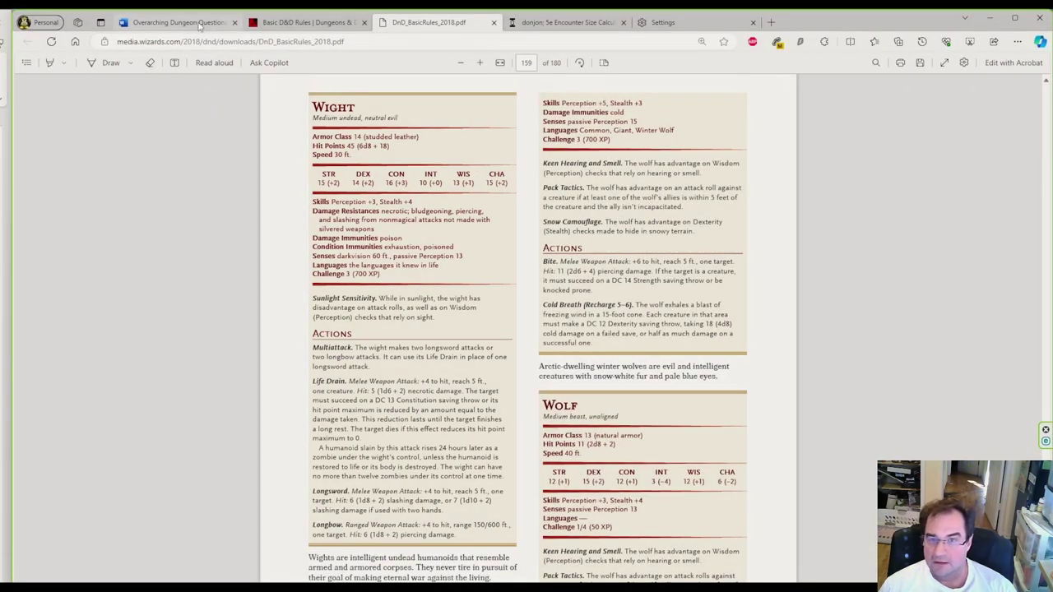
click(174, 22)
Step: Paste the Wight screenshot under Cabinets and shrink it to 3.72" by 1.73"
right_click(286, 539)
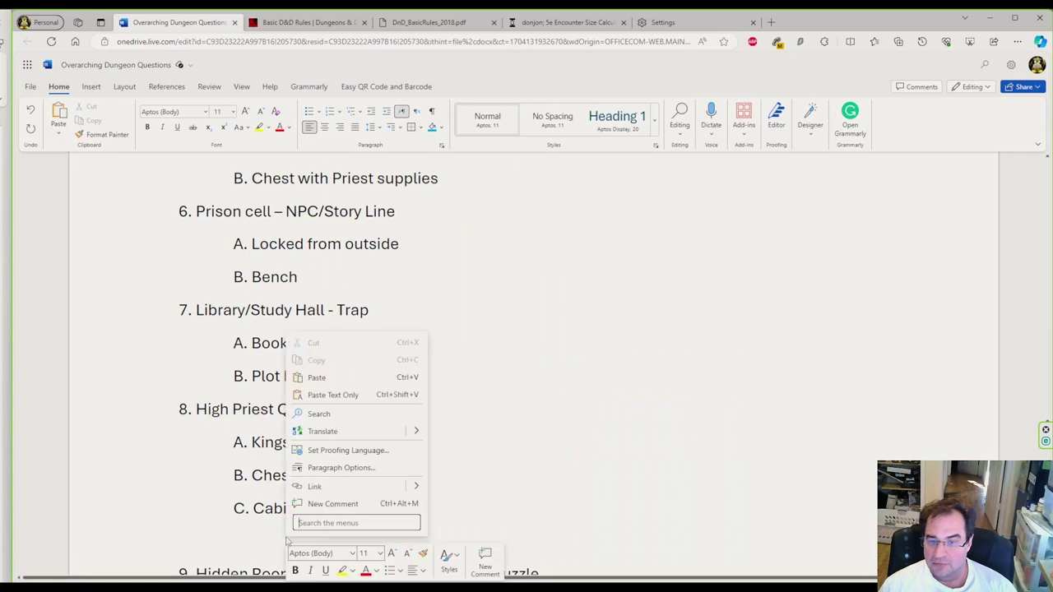
click(325, 378)
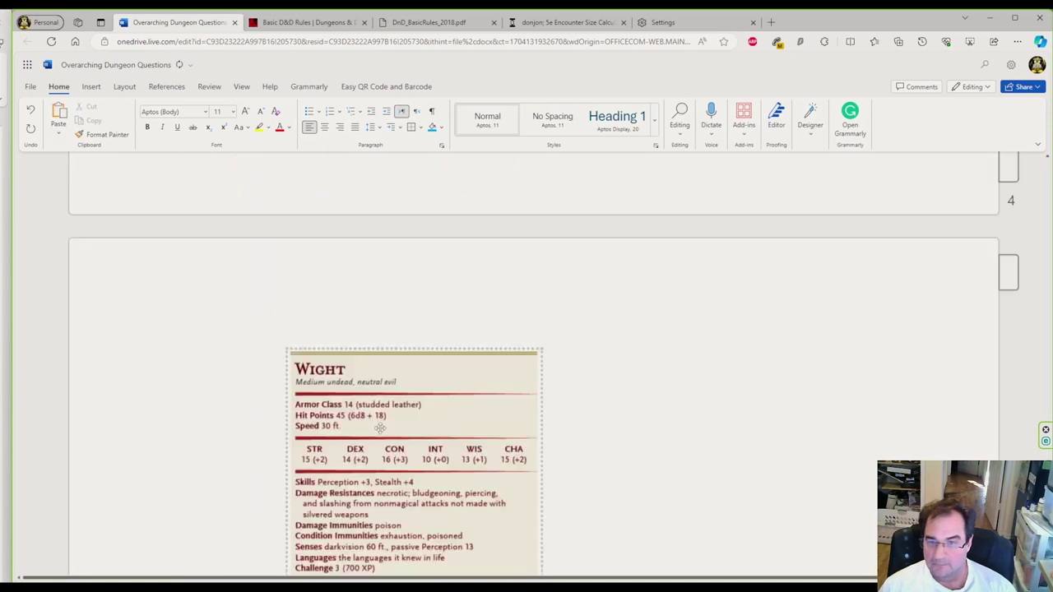
click(445, 422)
scroll(445, 422, down, 4)
drag(538, 512, 421, 380)
scroll(487, 439, up, 5)
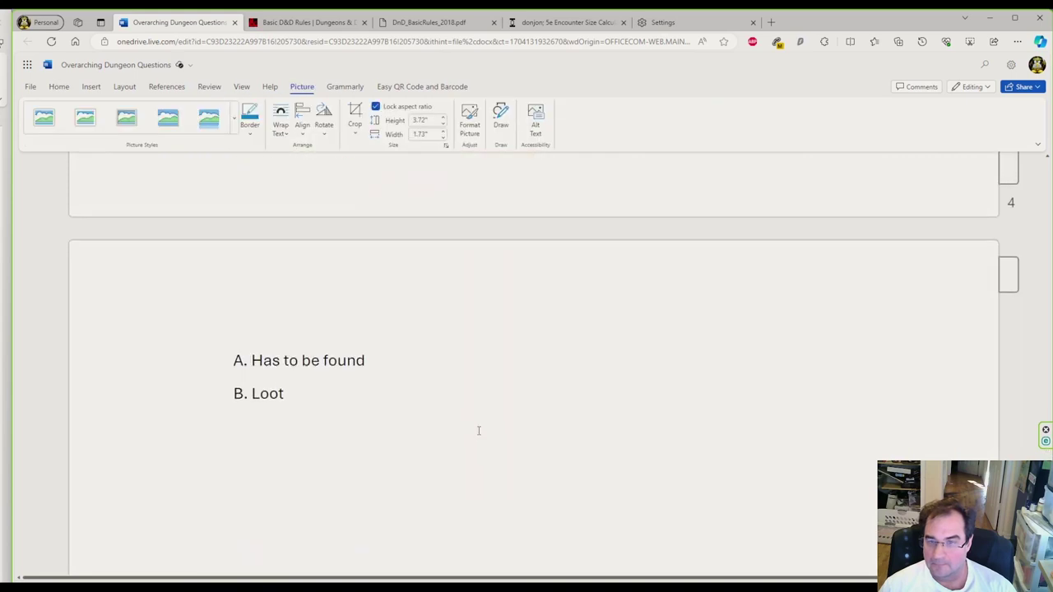
scroll(504, 491, up, 5)
scroll(616, 430, down, 3)
click(616, 430)
scroll(612, 440, up, 3)
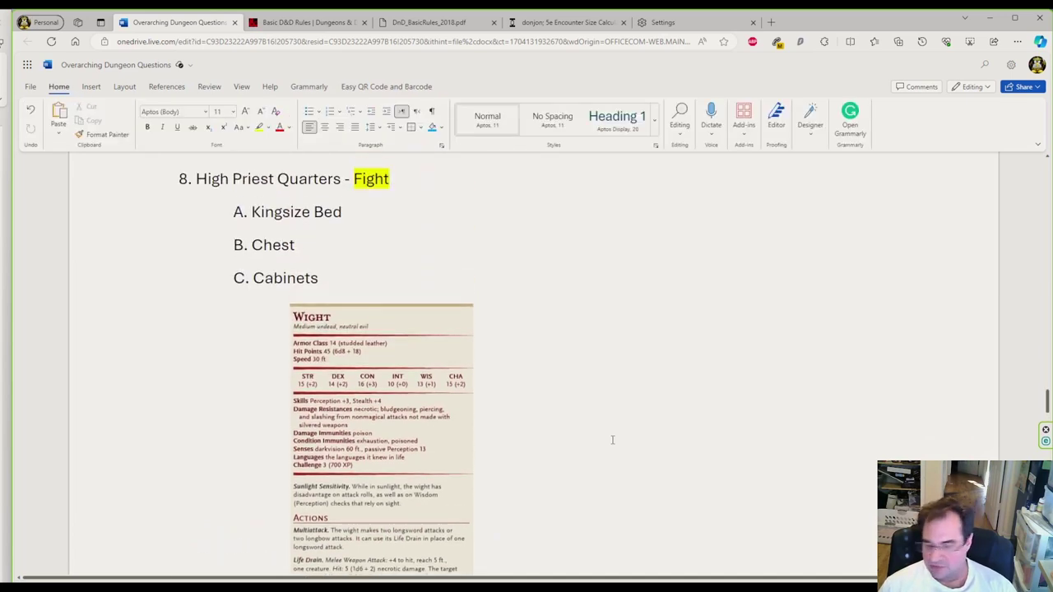
scroll(612, 440, up, 15)
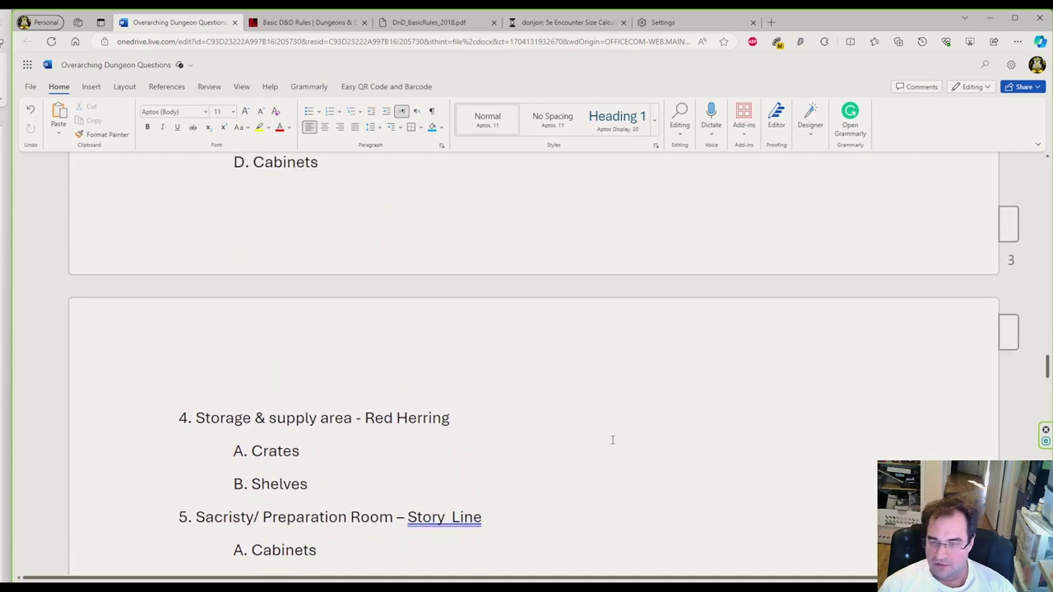
scroll(612, 440, up, 6)
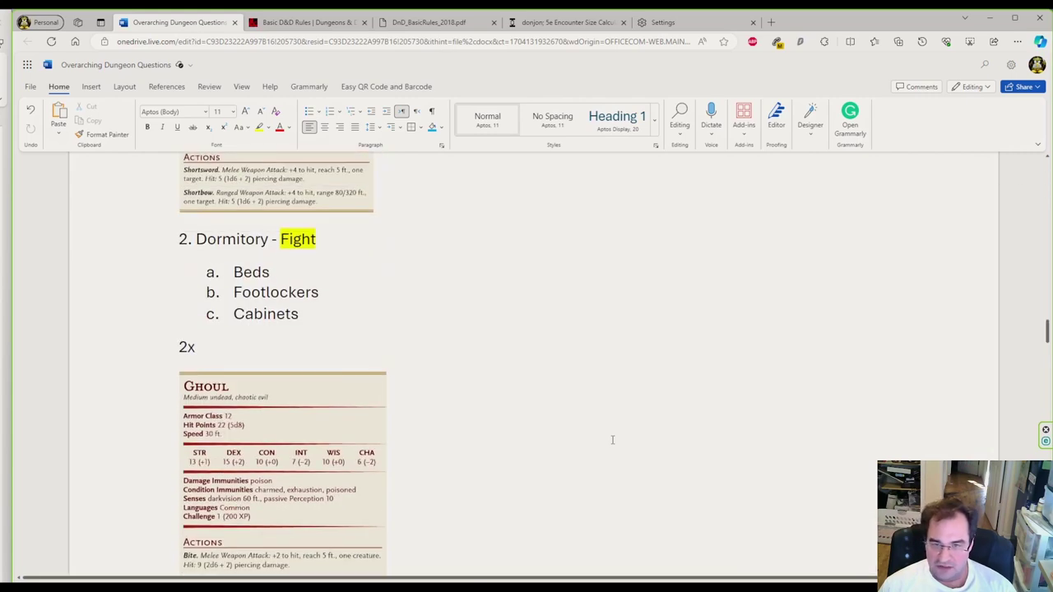
scroll(612, 441, up, 4)
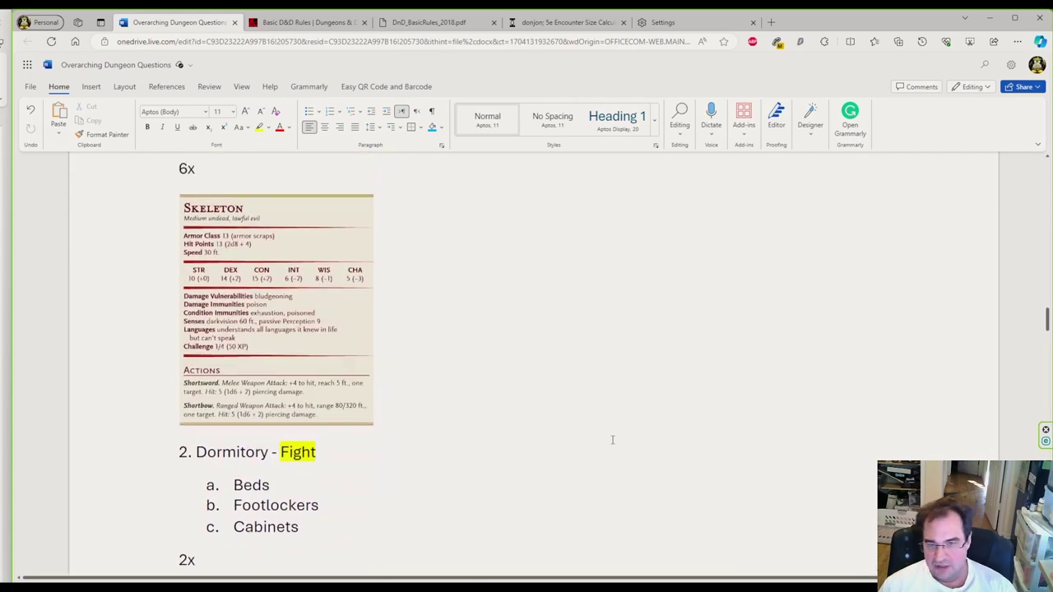
scroll(611, 437, up, 4)
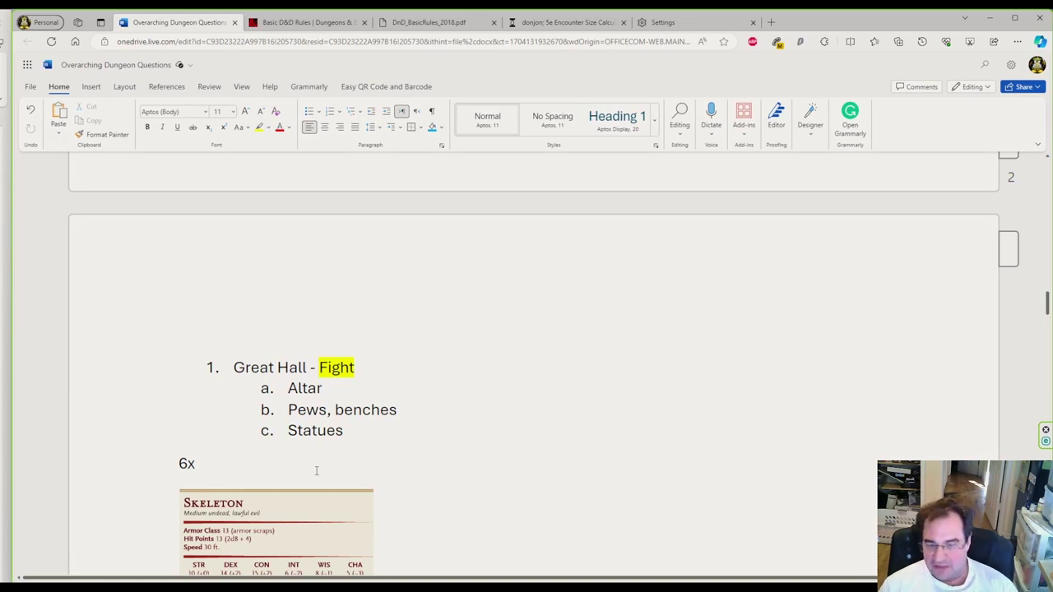
Step: Type 'Skelletons are worshipping at the altar' on a new line below the Skeleton stat block
scroll(297, 502, up, 10)
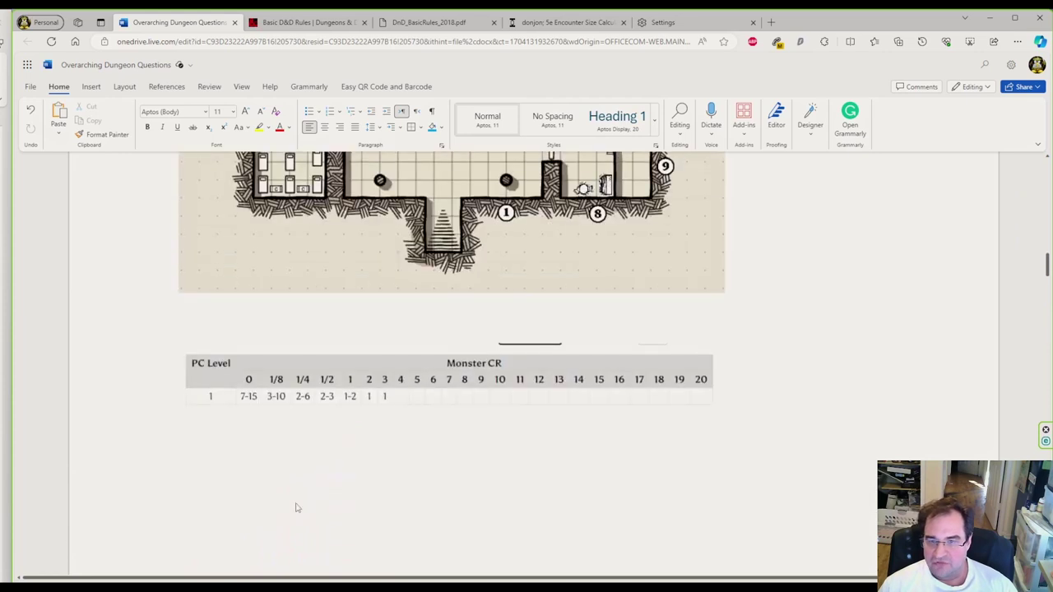
scroll(296, 503, down, 10)
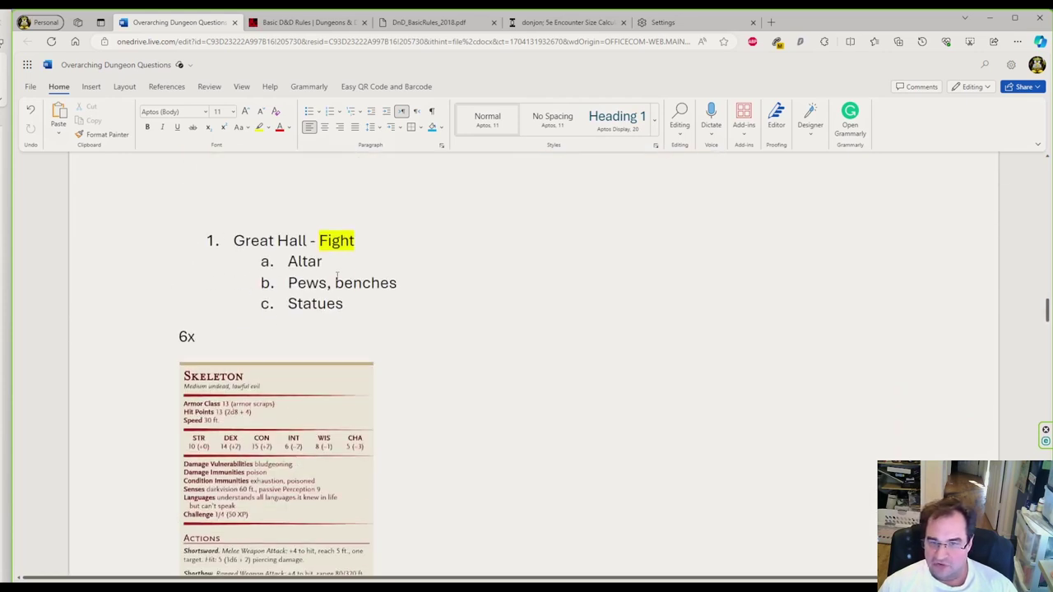
scroll(419, 335, down, 3)
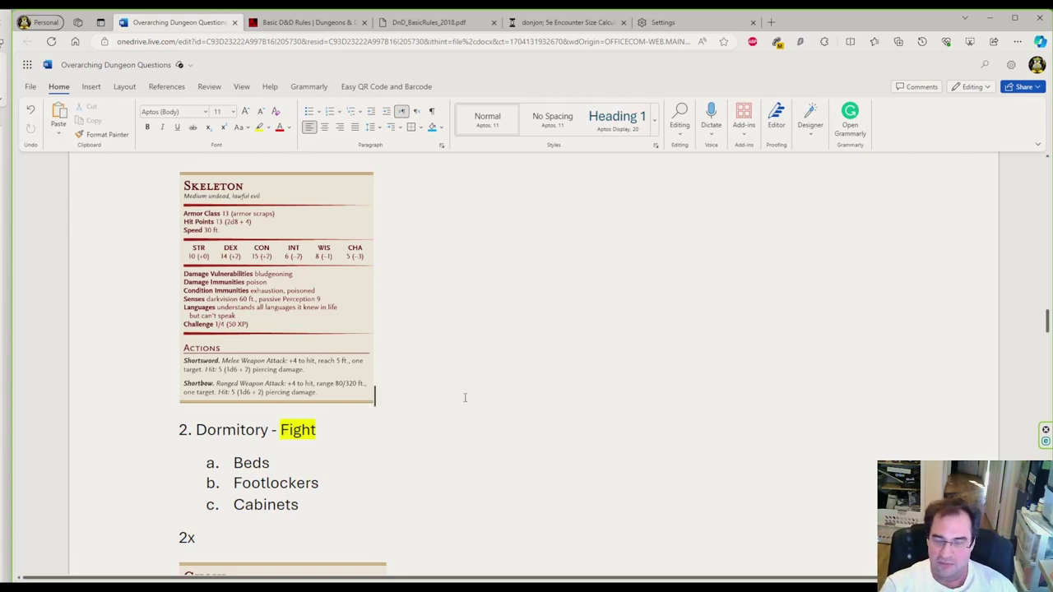
key(Return)
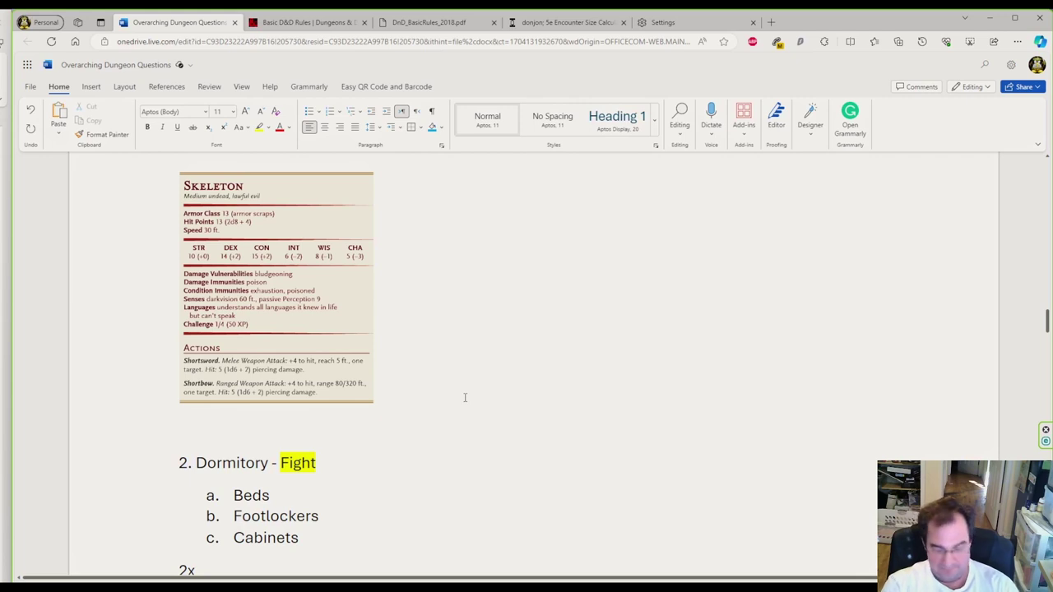
text(Skelleto)
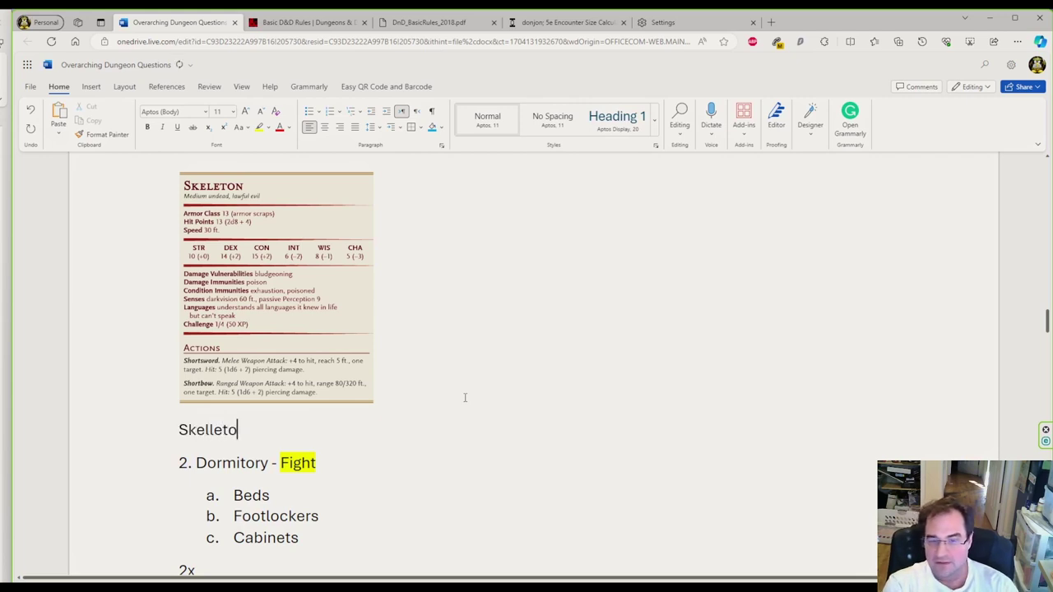
text(ns a)
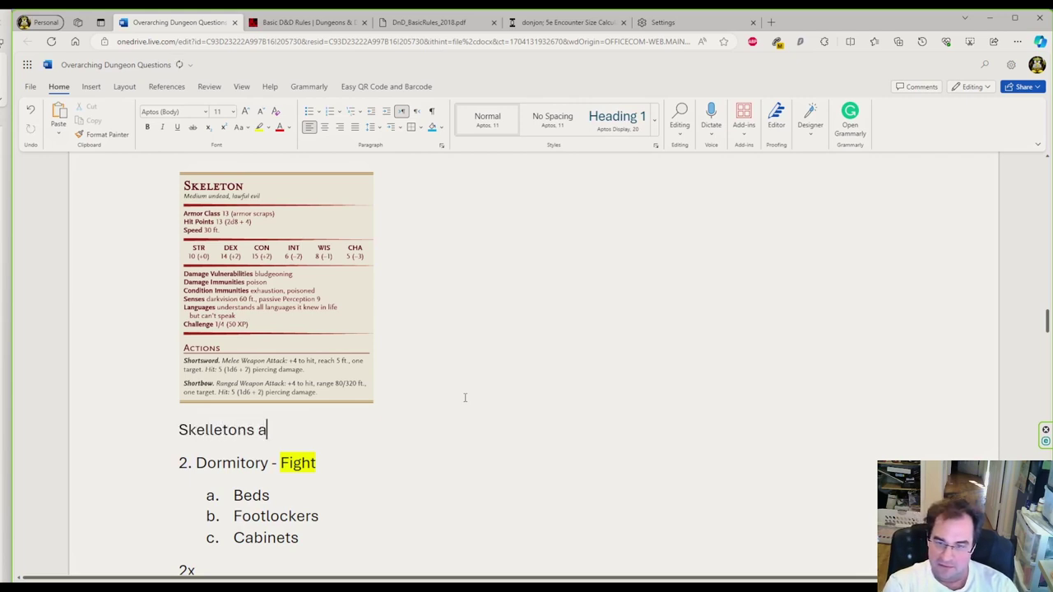
text(re worshipp)
text(ing a)
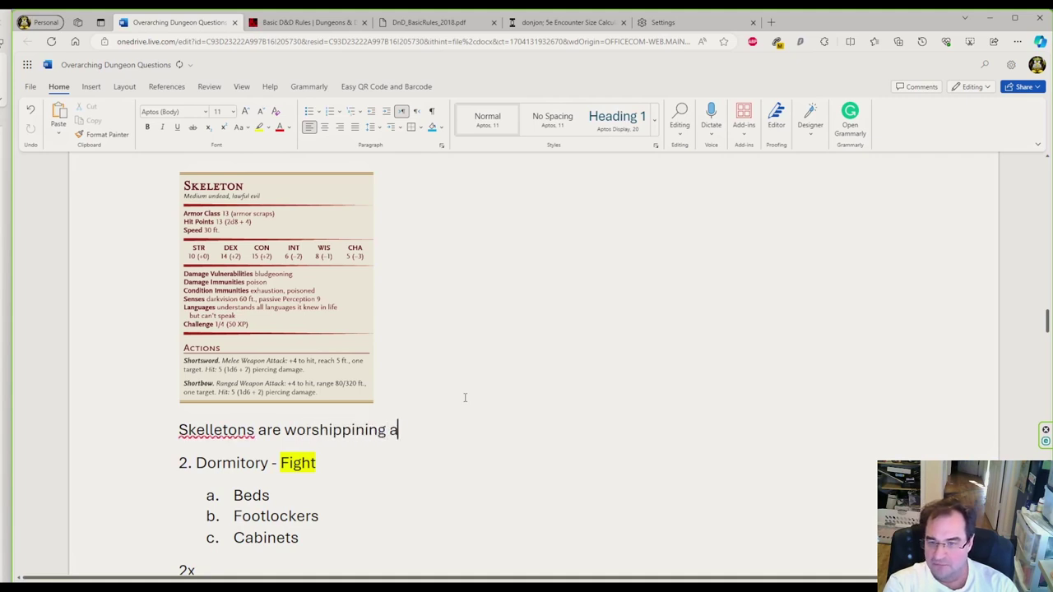
text(t the altar)
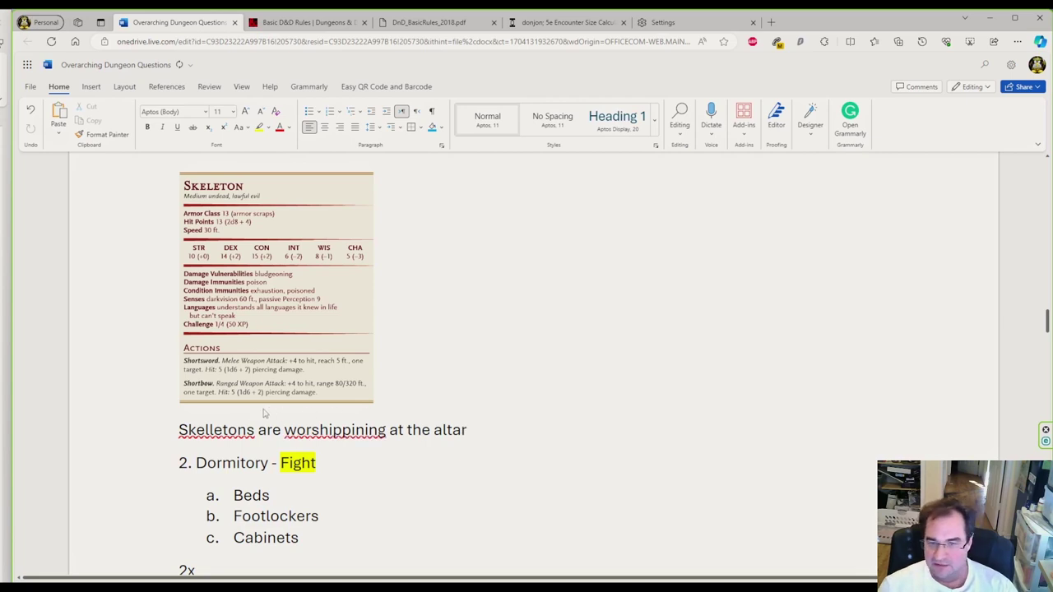
Step: Accept the spelling suggestions 'Skeletons' and 'worshipping' for the misspelled words
click(223, 431)
click(195, 471)
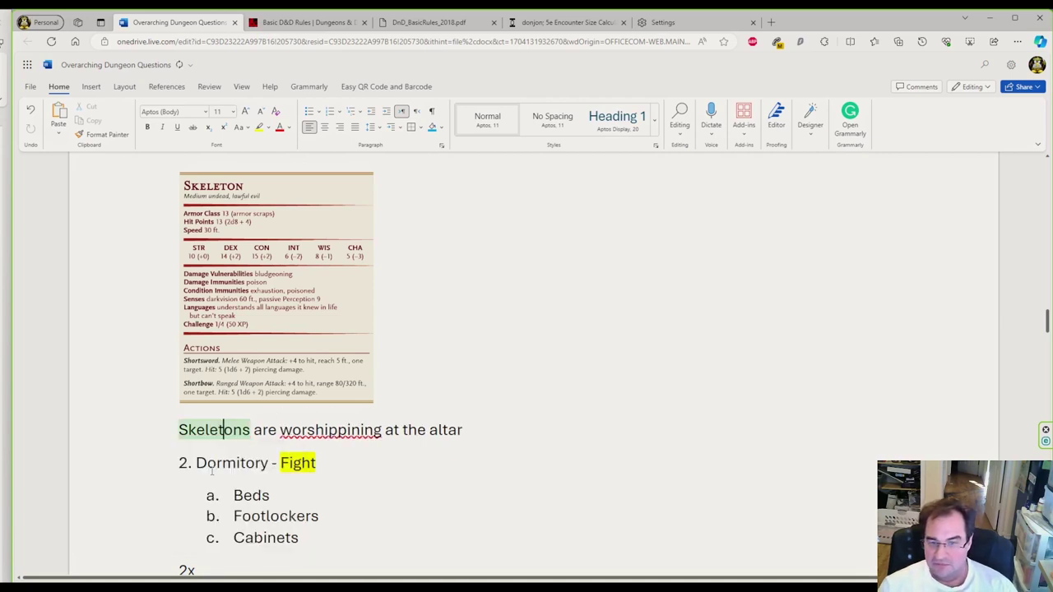
click(328, 431)
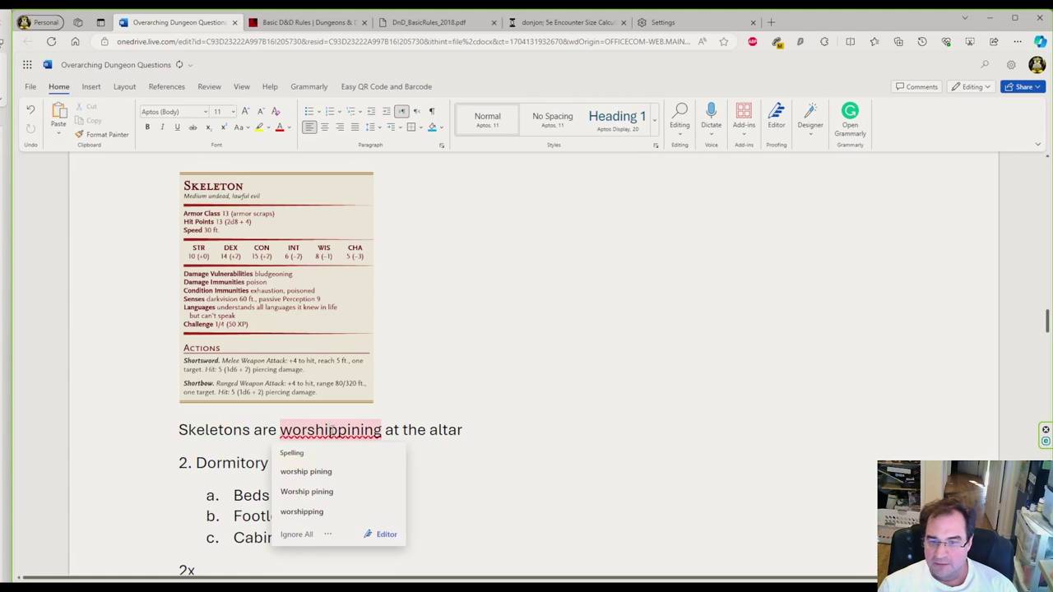
click(306, 512)
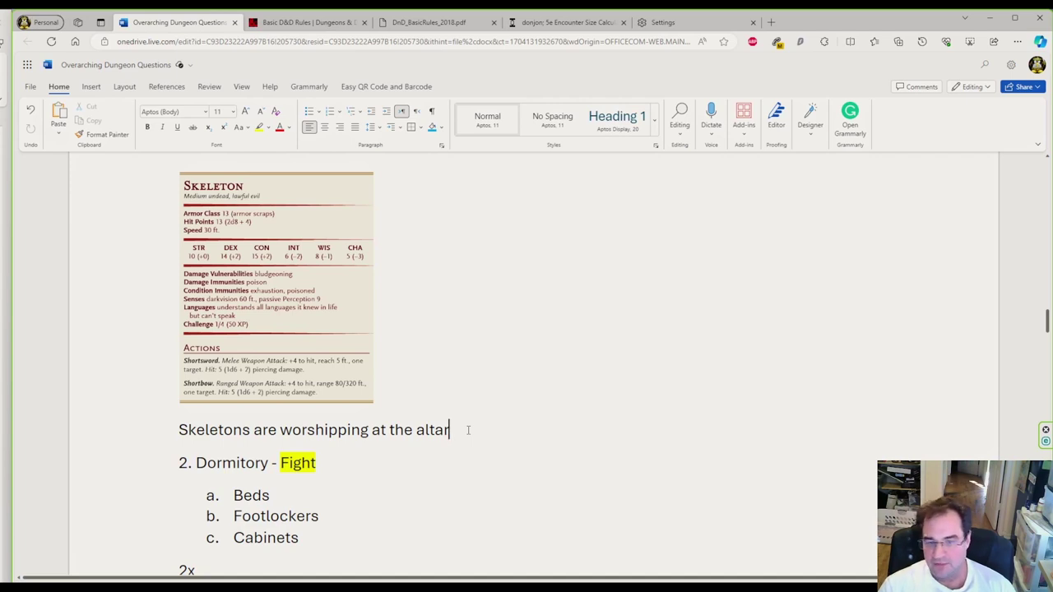
scroll(533, 381, down, 5)
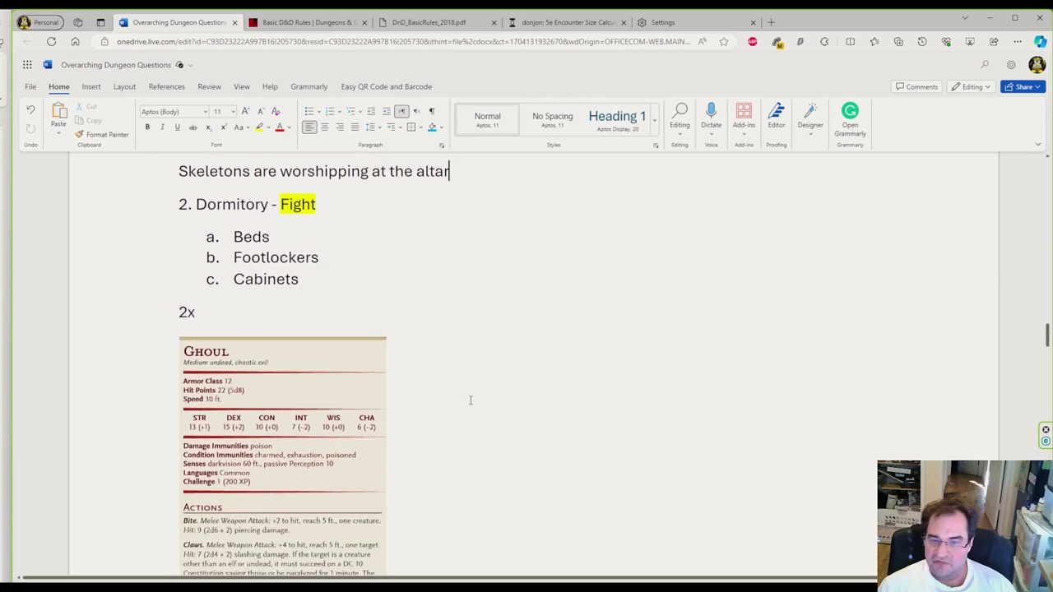
Step: Start a new line directly below the Ghoul stat block
scroll(470, 401, up, 2)
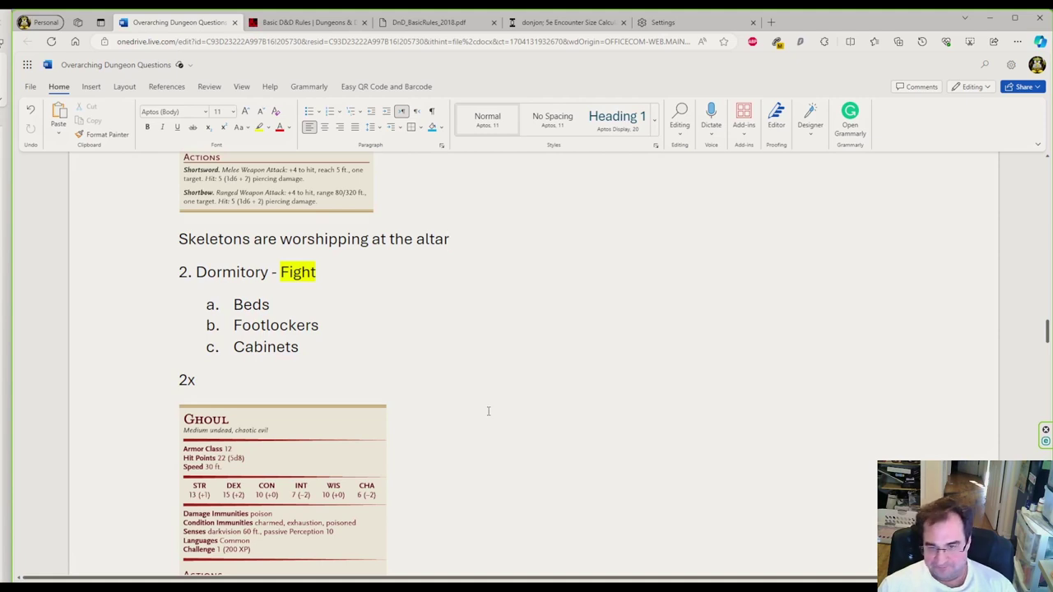
scroll(488, 411, down, 2)
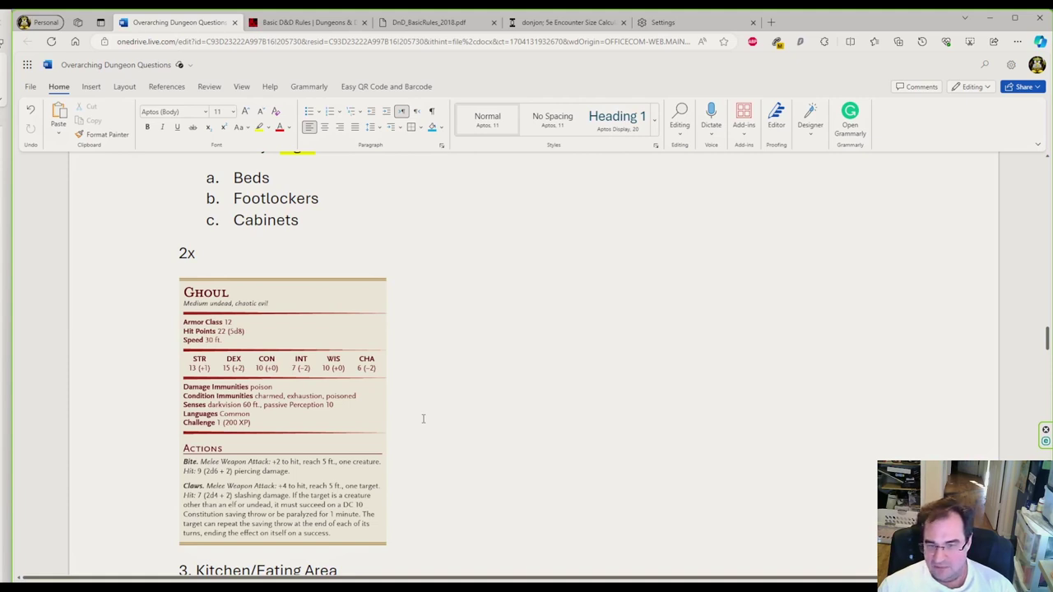
scroll(423, 419, down, 3)
scroll(446, 414, up, 3)
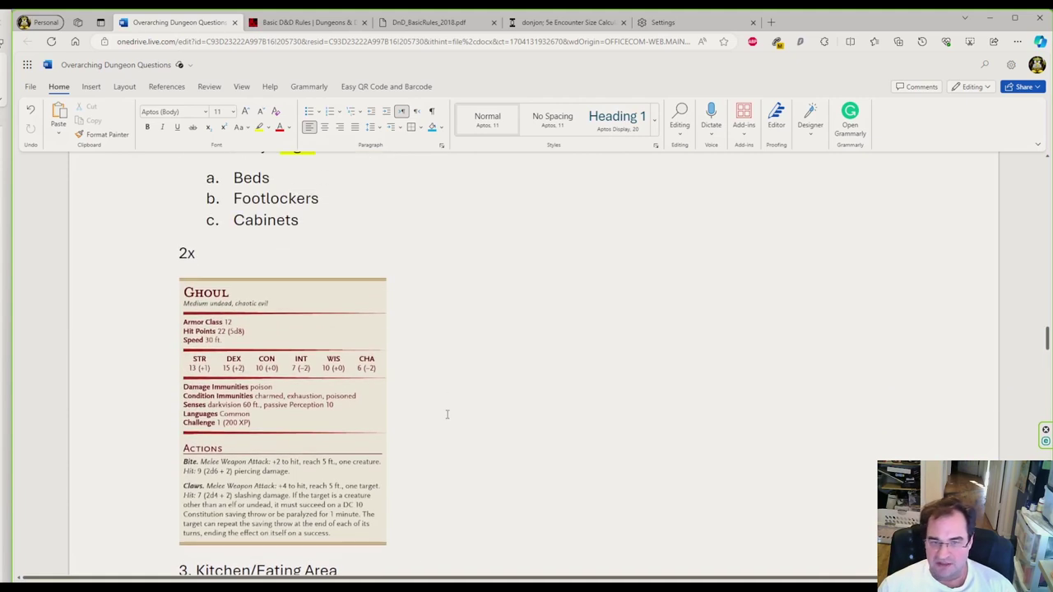
scroll(446, 415, up, 3)
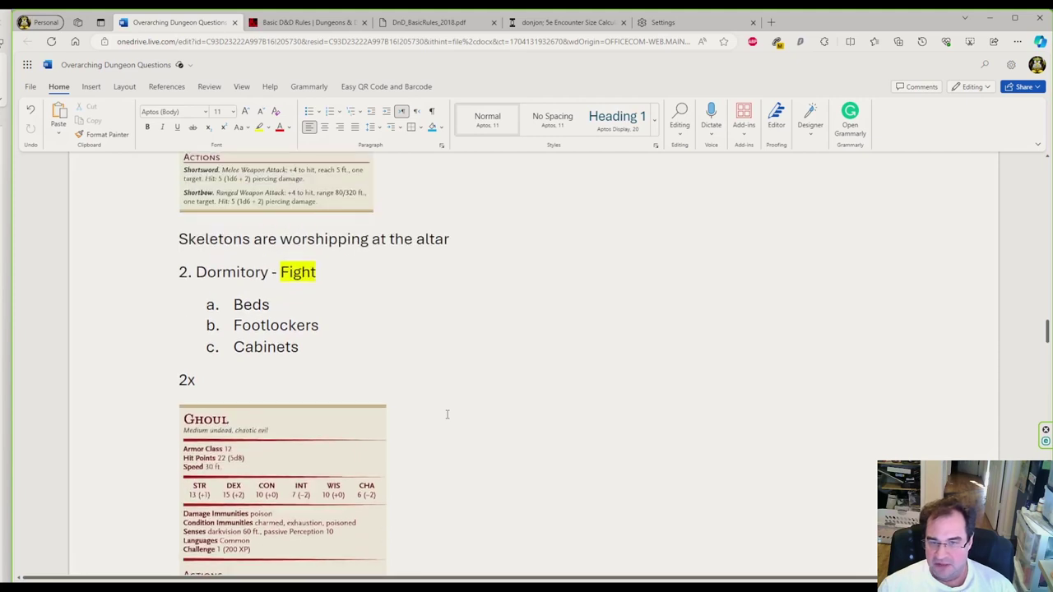
scroll(447, 414, down, 4)
click(415, 464)
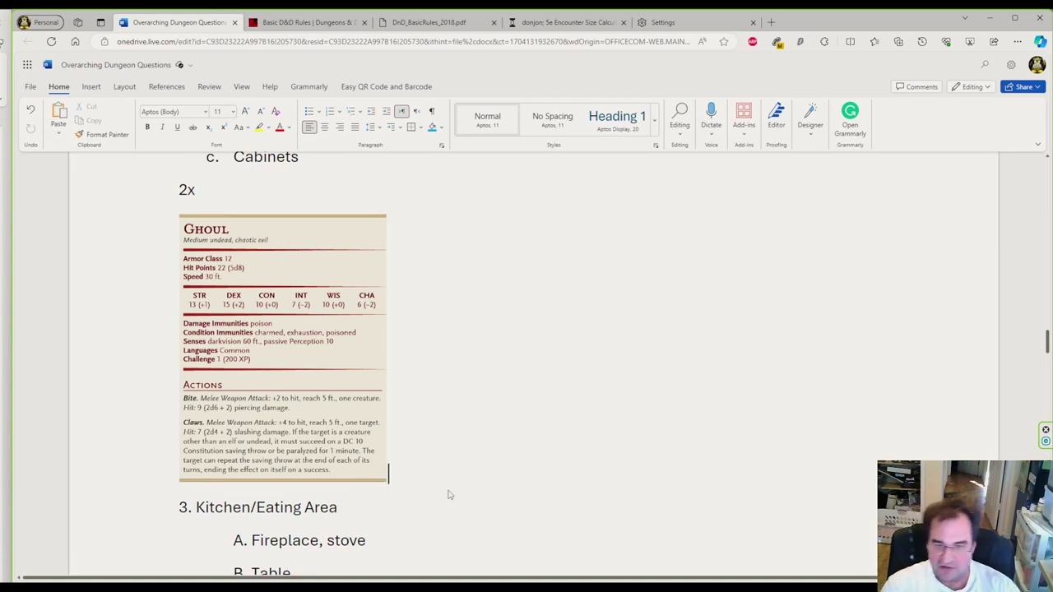
key(Return)
Step: Type 'Ghouls are hiding in the beds waiting to surprise the players.', correcting the typos
text(Ghouls are hi)
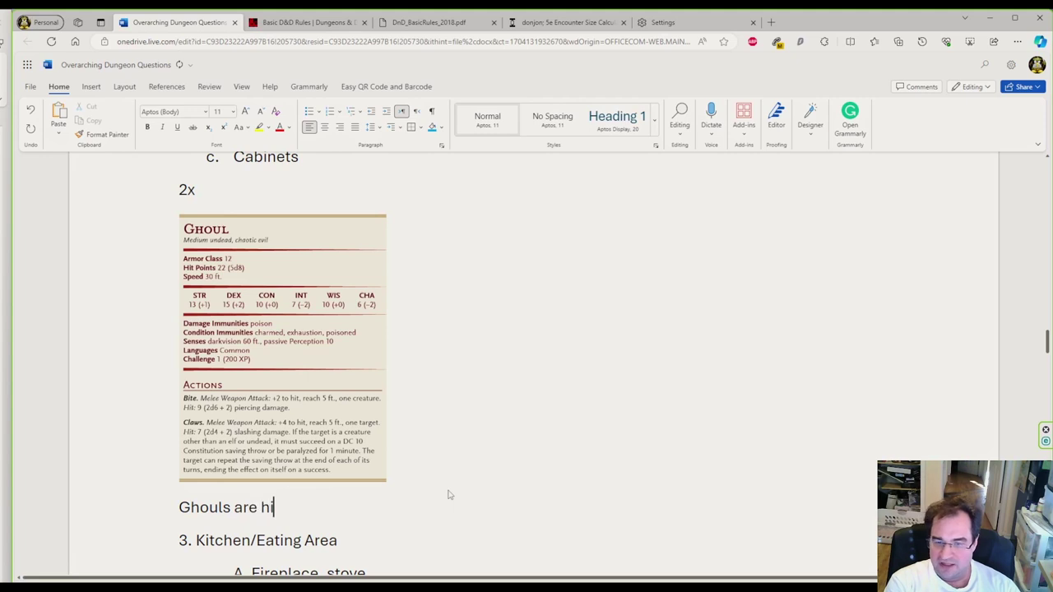
text(dding in the)
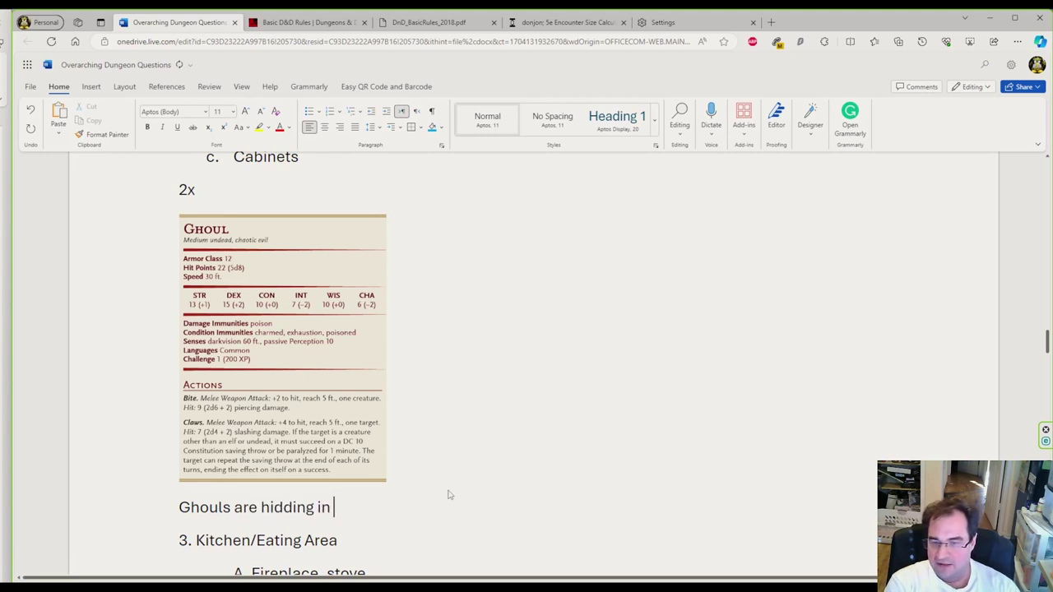
key(BackSpace)
key(BackSpace)
key(BackSpace)
key(BackSpace)
key(BackSpace)
key(BackSpace)
key(BackSpace)
key(BackSpace)
key(BackSpace)
key(BackSpace)
key(BackSpace)
key(BackSpace)
text(ing in the beds waiting to t)
key(BackSpace)
text(surprise the players.)
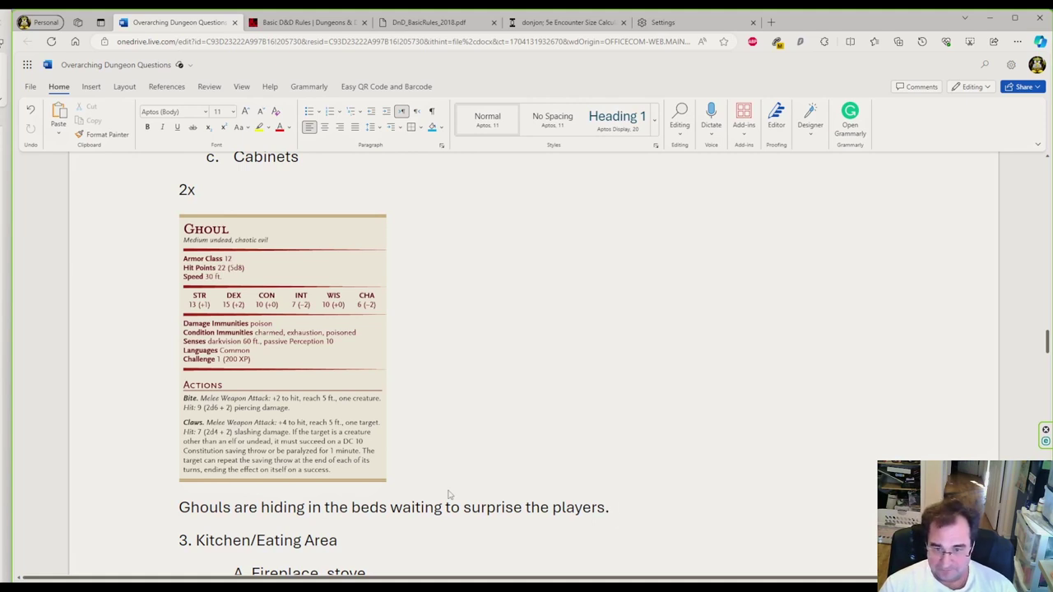
Step: Insert blank lines after 'B. Plot hook' until High Priest Quarters moves to the next page
scroll(409, 419, down, 10)
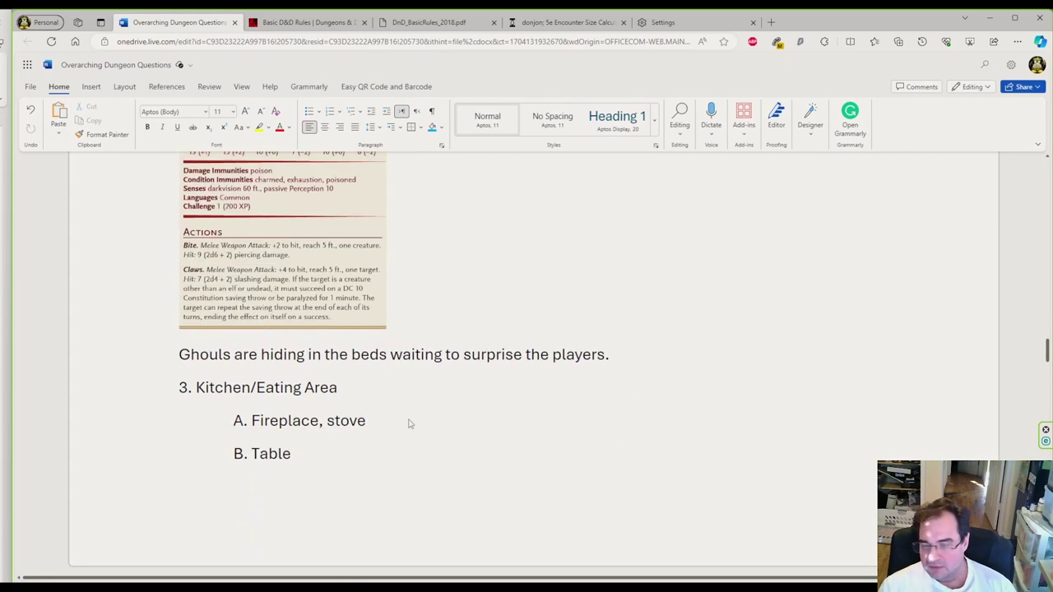
scroll(409, 419, down, 3)
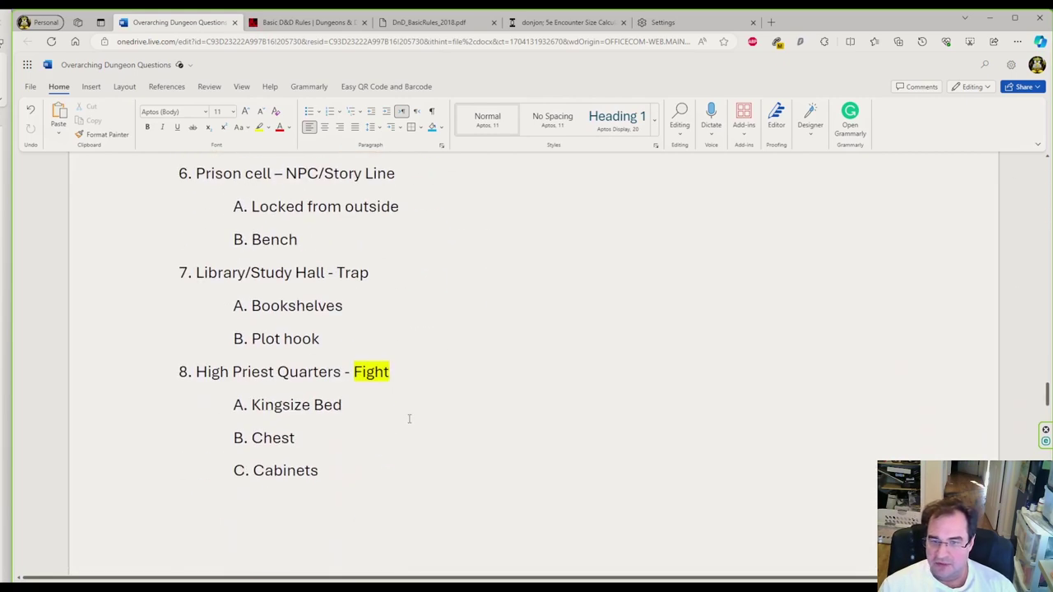
scroll(407, 421, down, 1)
scroll(406, 415, down, 8)
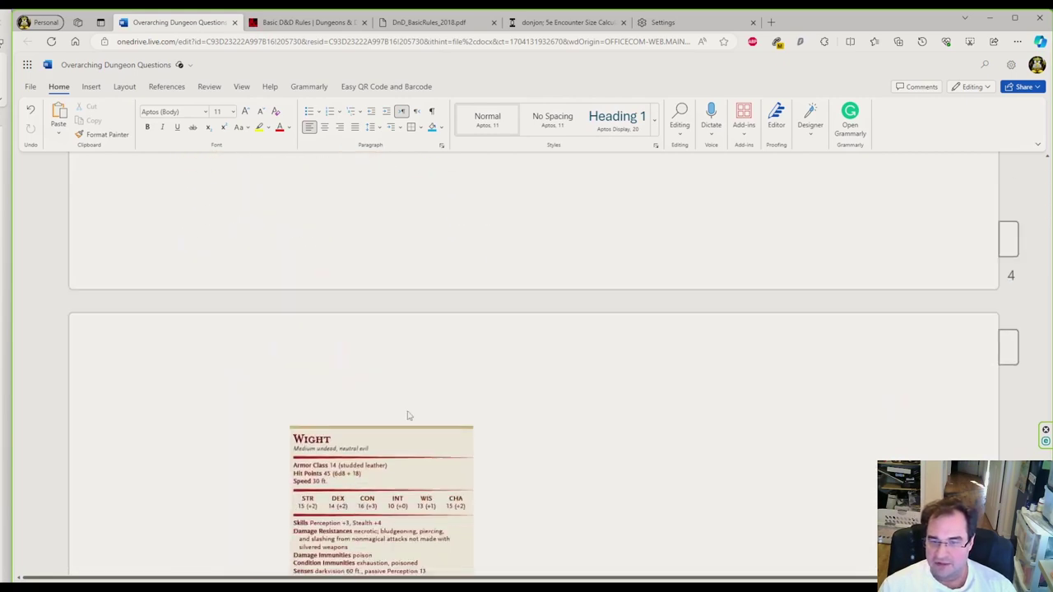
scroll(407, 416, up, 6)
scroll(407, 416, up, 3)
scroll(407, 416, down, 4)
scroll(406, 416, up, 3)
click(342, 429)
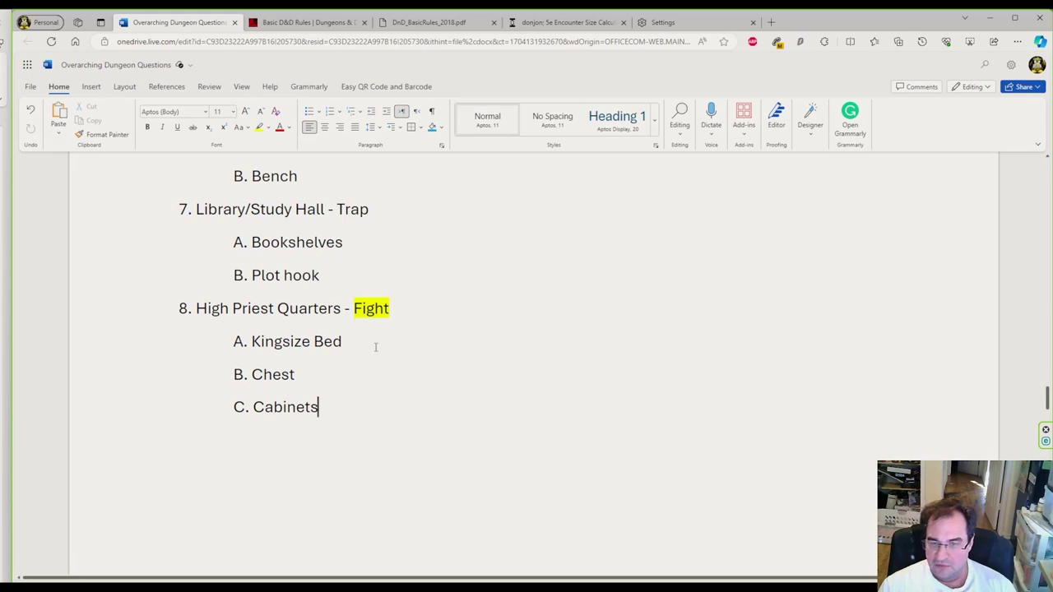
click(366, 275)
key(Return)
key(Return)
key(Return)
key(Return)
key(Return)
key(Return)
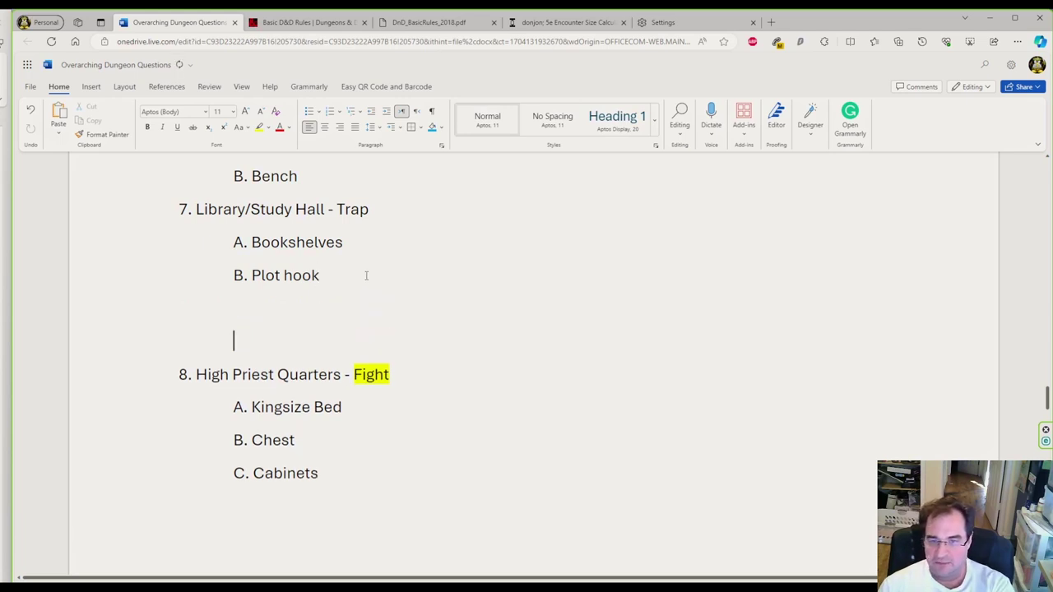
key(Return)
key(Return)
key(Return)
scroll(427, 366, down, 4)
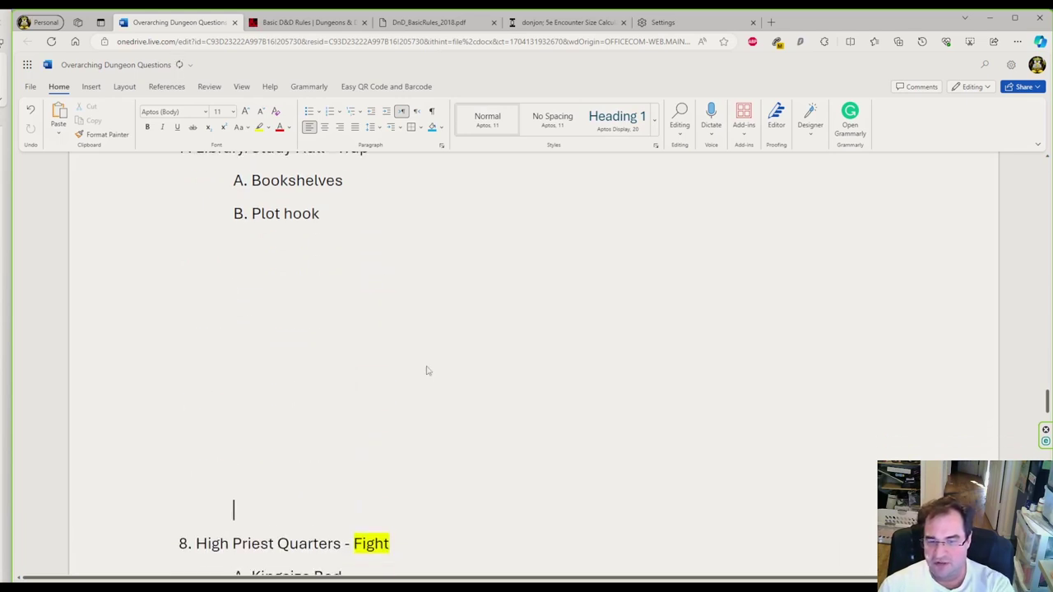
key(Return)
key(Return)
key(Return)
key(Return)
key(Return)
key(Return)
key(Return)
key(Return)
key(Return)
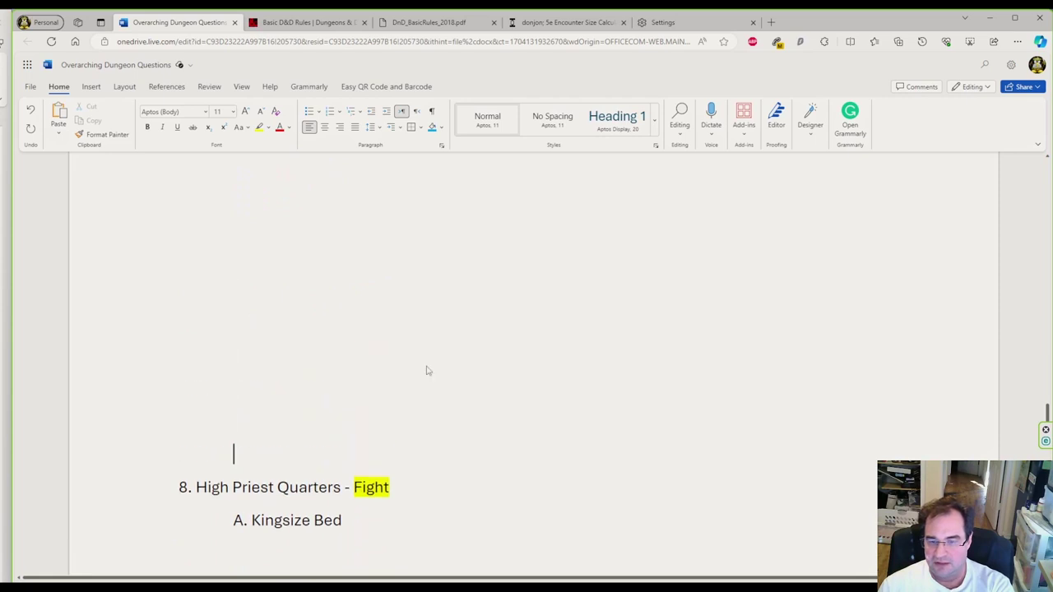
Step: Set up an empty line directly below the Wight stat block
scroll(426, 370, down, 10)
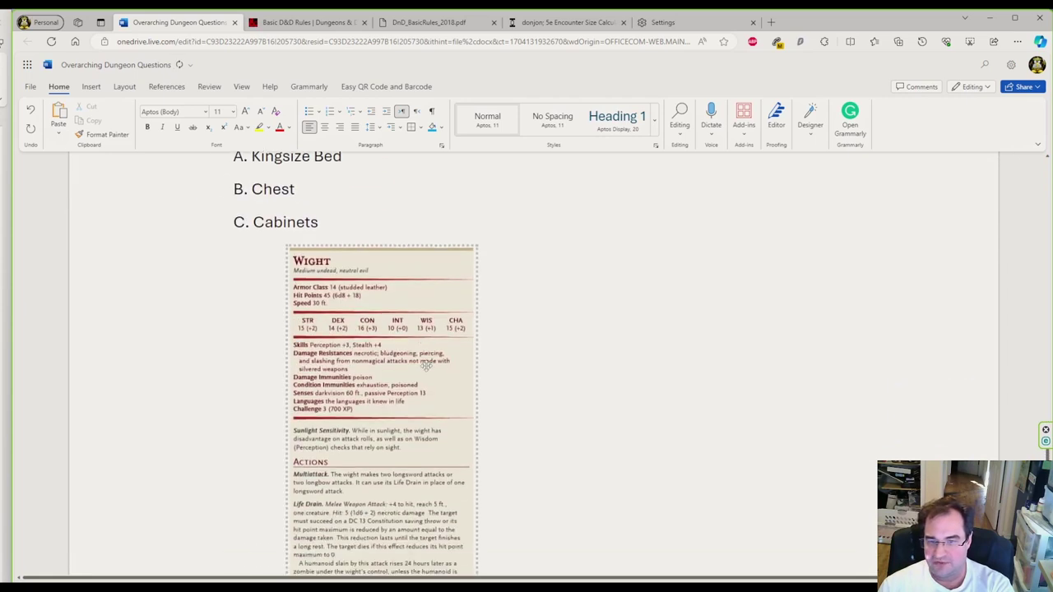
scroll(426, 366, up, 8)
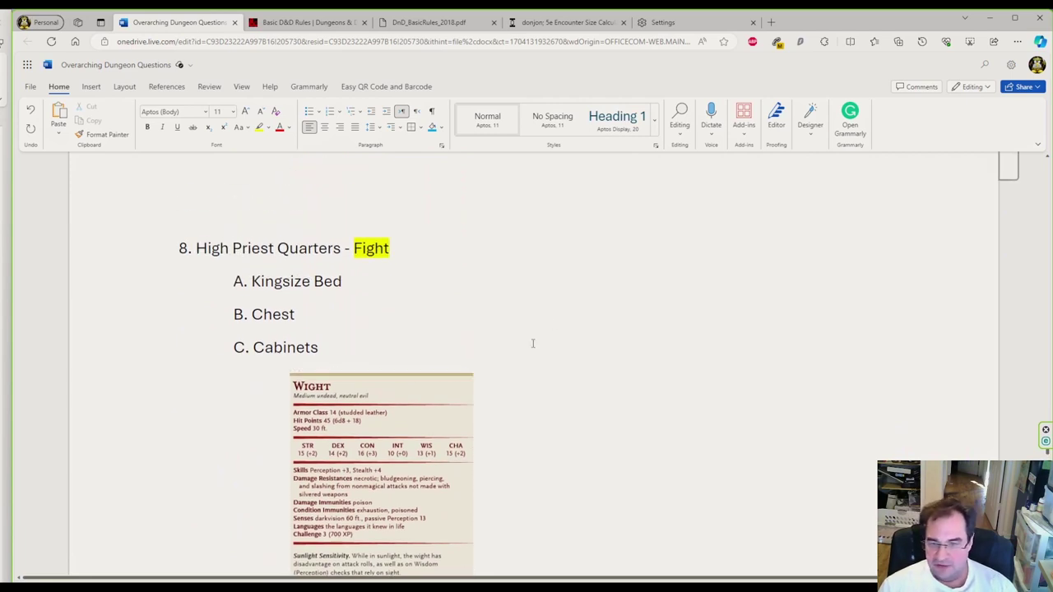
scroll(542, 376, down, 3)
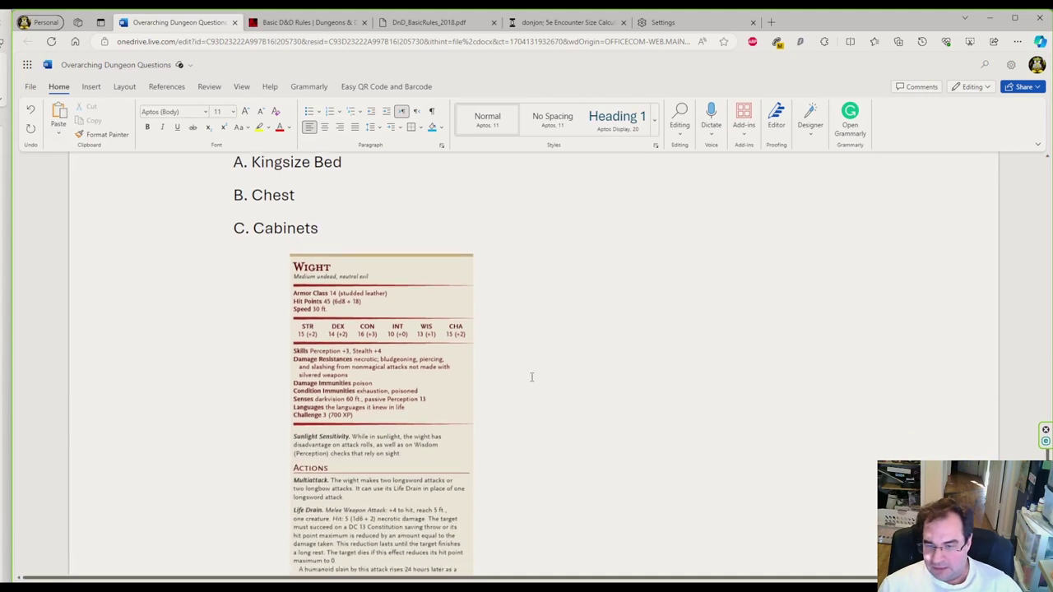
click(529, 485)
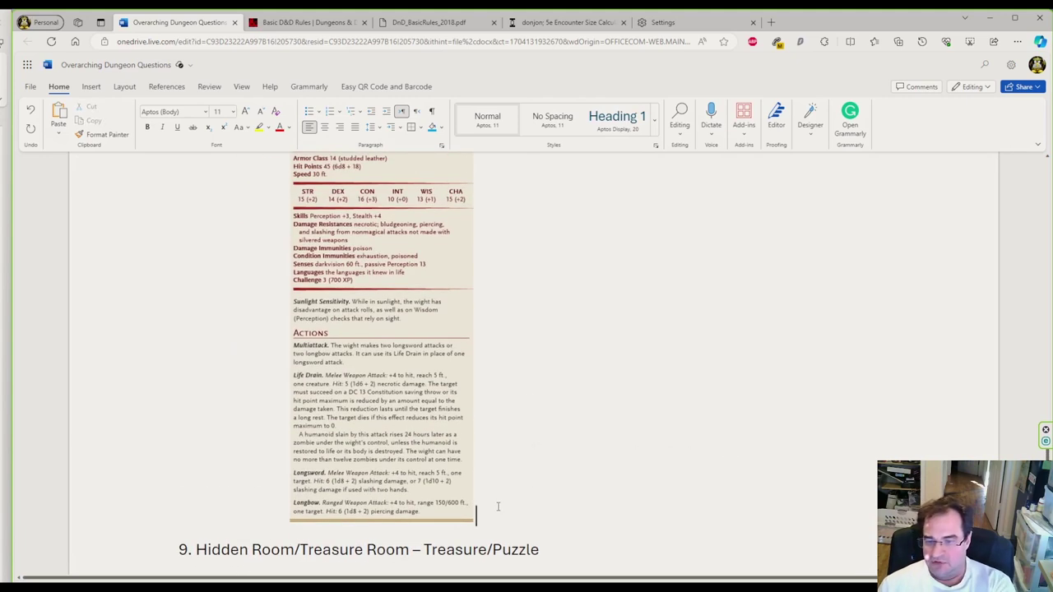
key(ctrl+z)
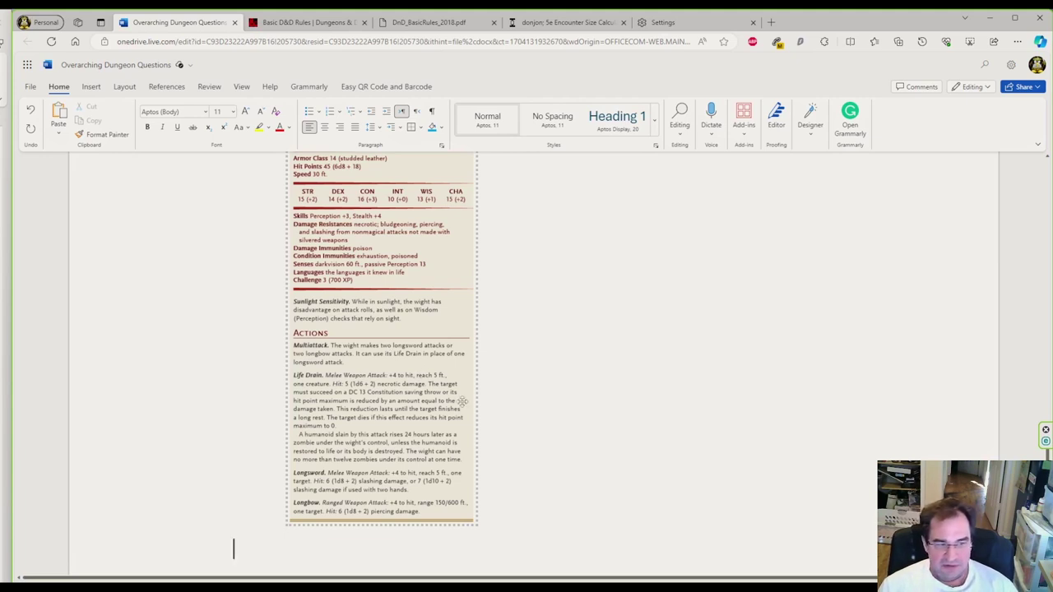
scroll(462, 401, up, 3)
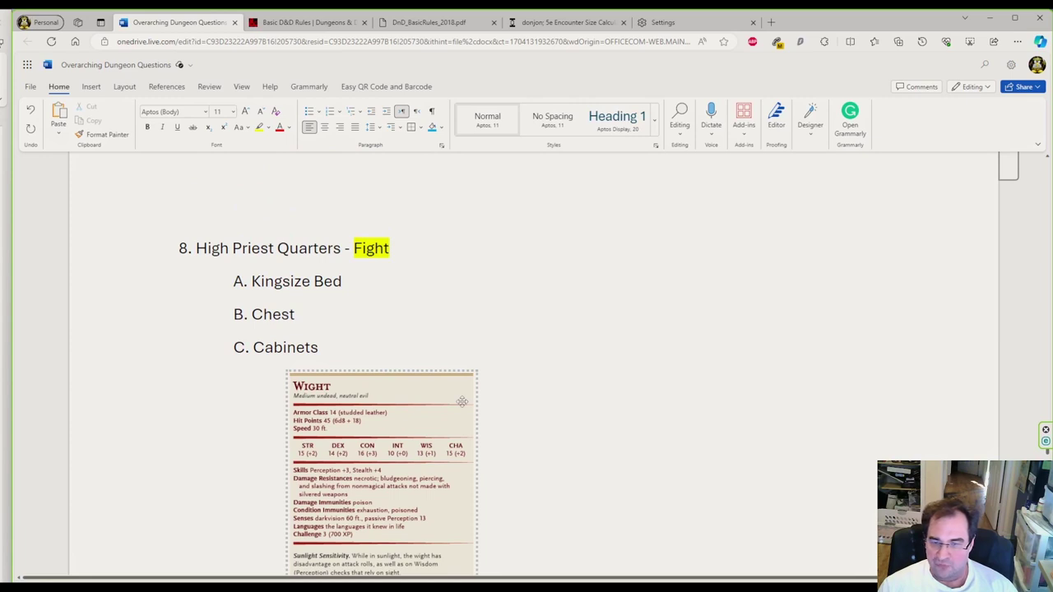
Step: Type 'Going over paperwork sitting at the desk.' below the Wight image
scroll(463, 400, down, 8)
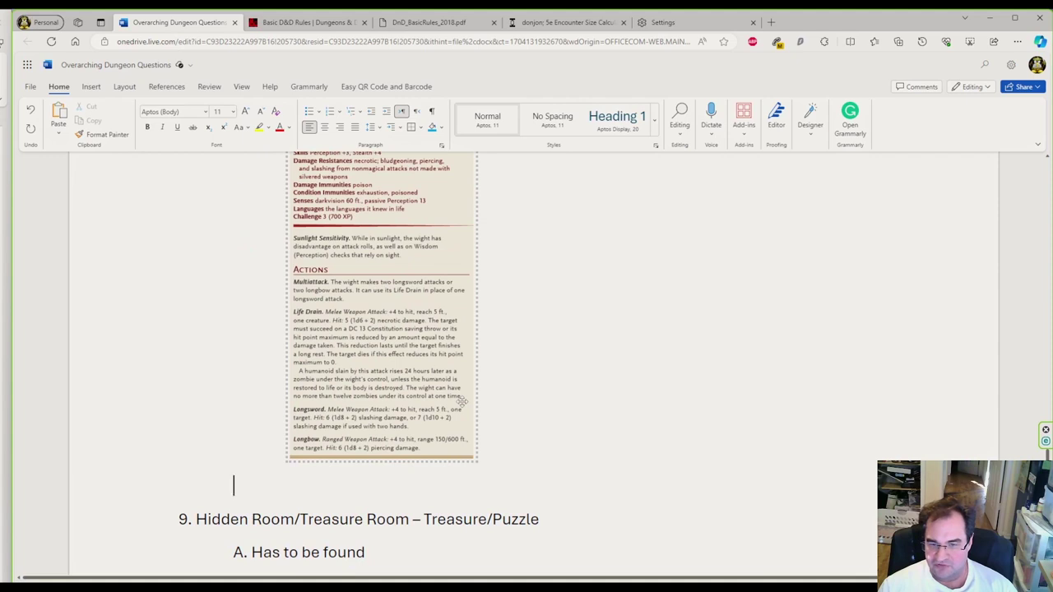
text(Going over paperwork sitting at the desk.)
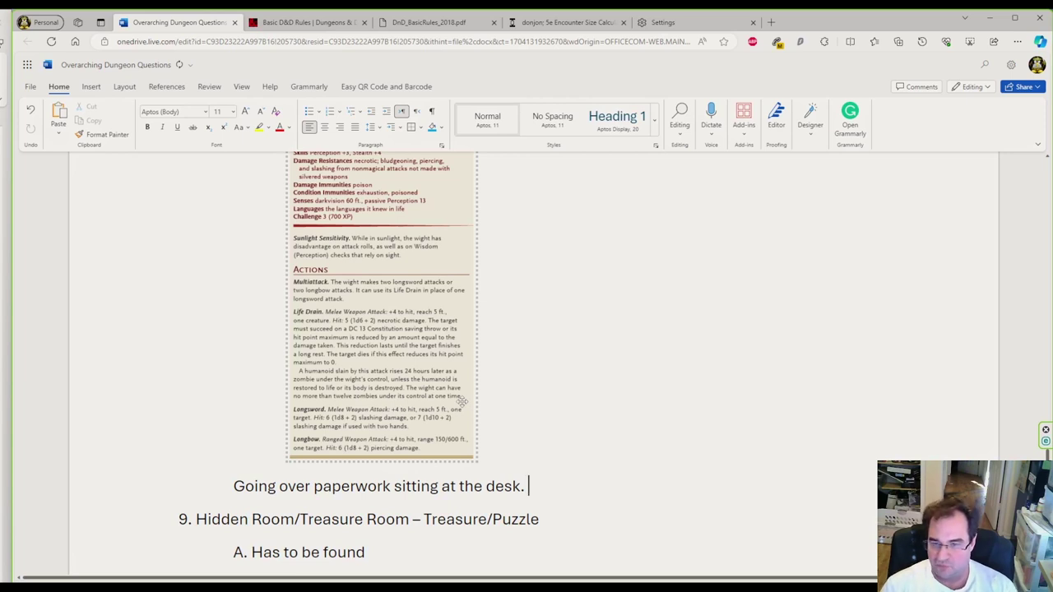